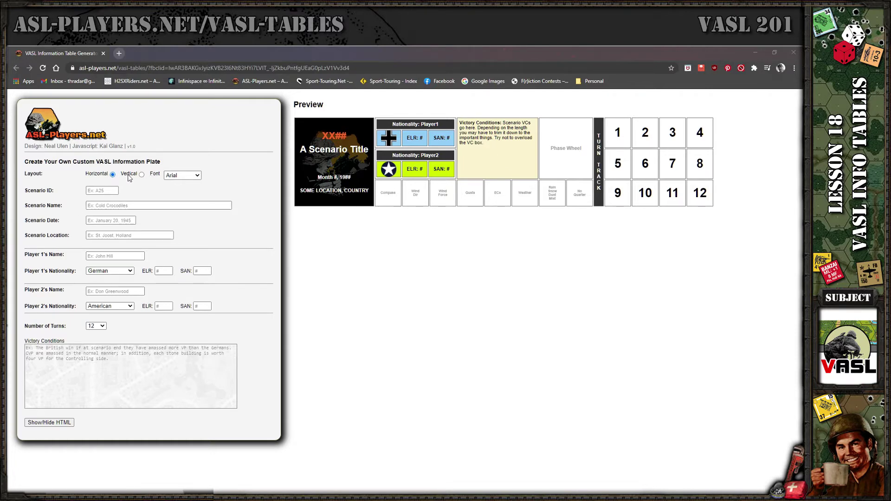
Step: Preview the information plate in the vertical layout and return it to the horizontal layout
{"action": "left_click", "coordinate": [141, 175]}
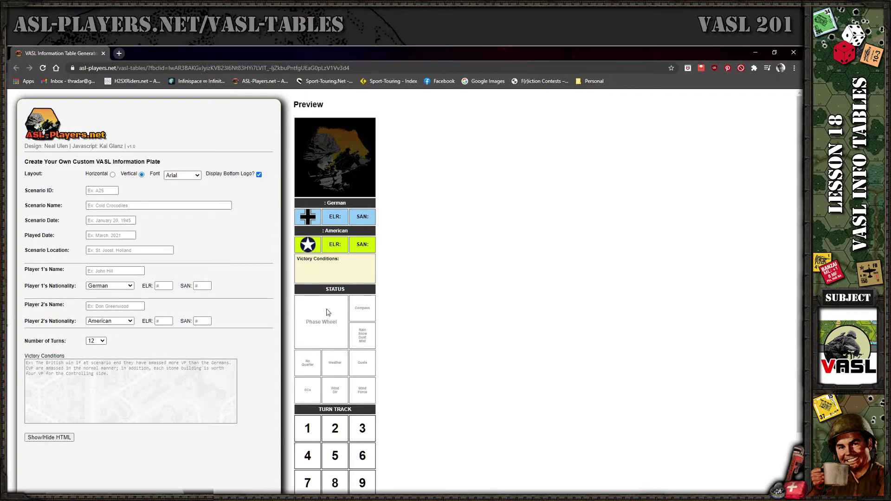
{"action": "left_click", "coordinate": [112, 175]}
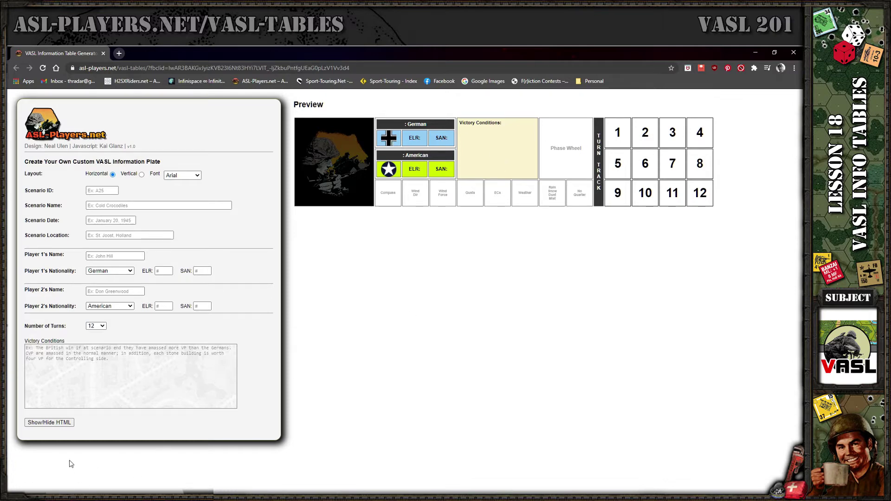
Step: Restore the browser window from maximized and adjust its width so the preview sits beside the form
{"action": "left_click", "coordinate": [772, 52]}
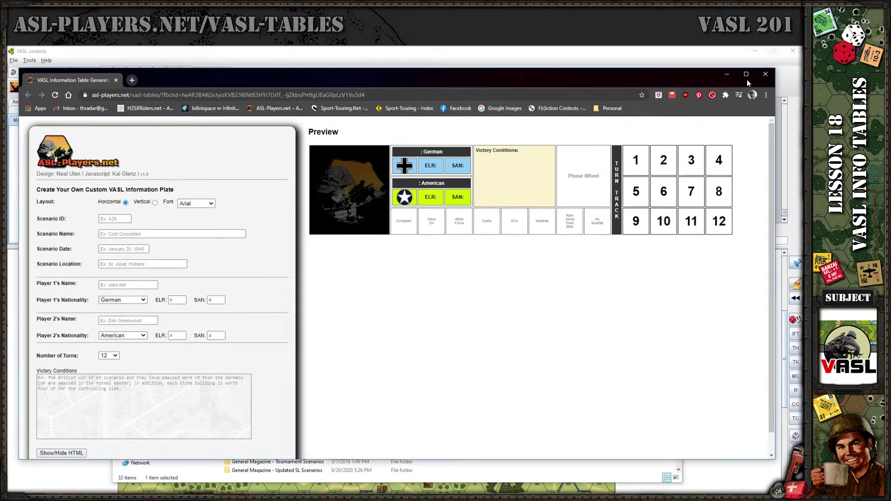
{"action": "left_click_drag", "start_coordinate": [775, 254], "coordinate": [764, 250]}
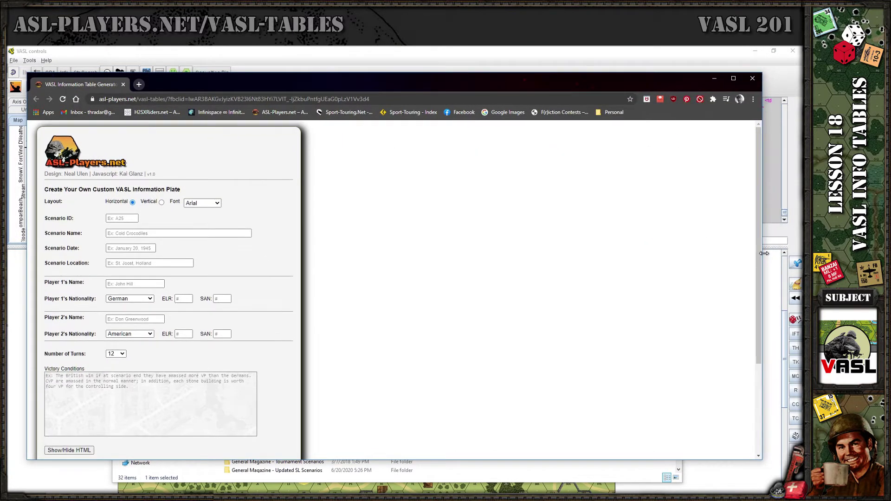
{"action": "scroll", "coordinate": [542, 205], "scroll_direction": "down", "scroll_amount": 3}
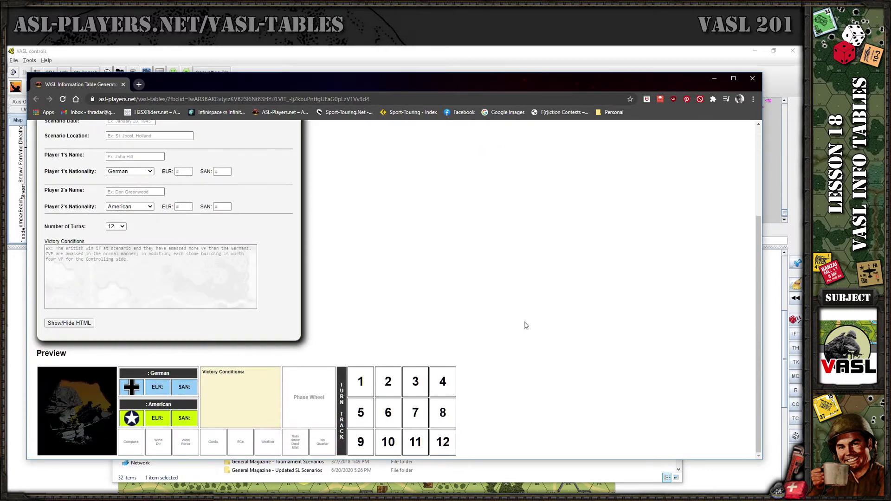
{"action": "left_click_drag", "start_coordinate": [765, 331], "coordinate": [789, 335]}
{"action": "scroll", "coordinate": [567, 238], "scroll_direction": "up", "scroll_amount": 1}
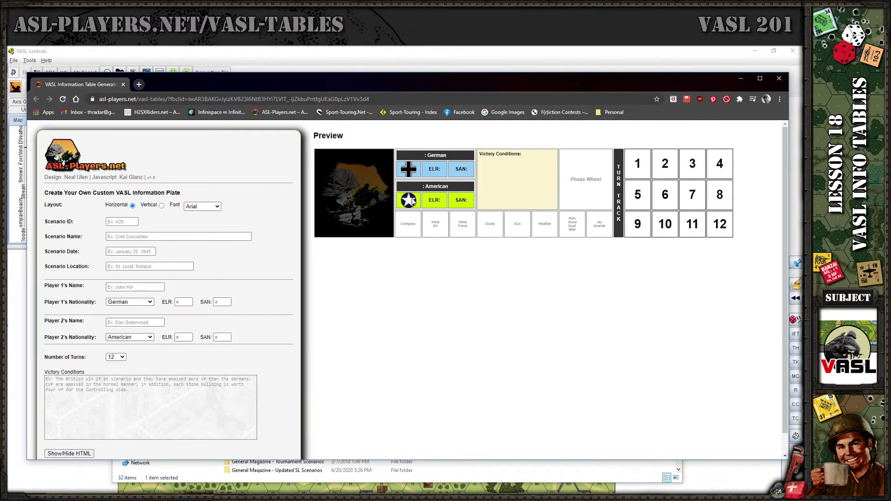
Step: Switch the plate to the vertical layout once more and back to horizontal
{"action": "left_click", "coordinate": [162, 205]}
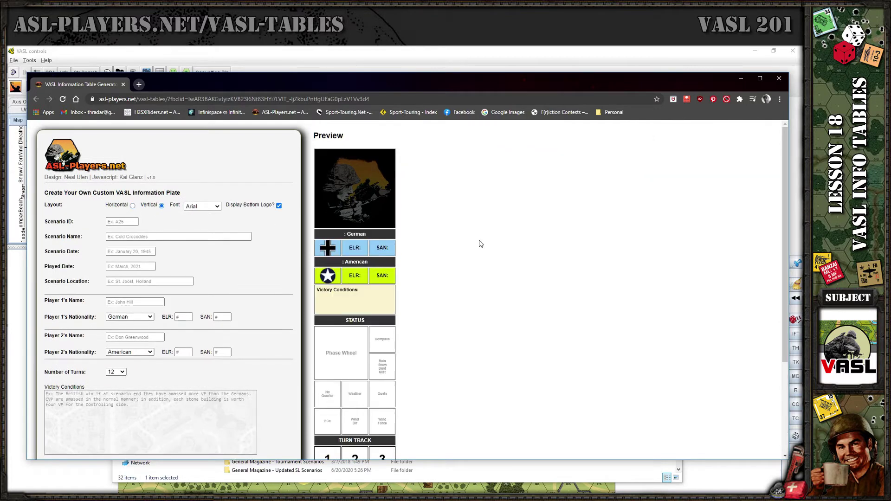
{"action": "left_click", "coordinate": [132, 205]}
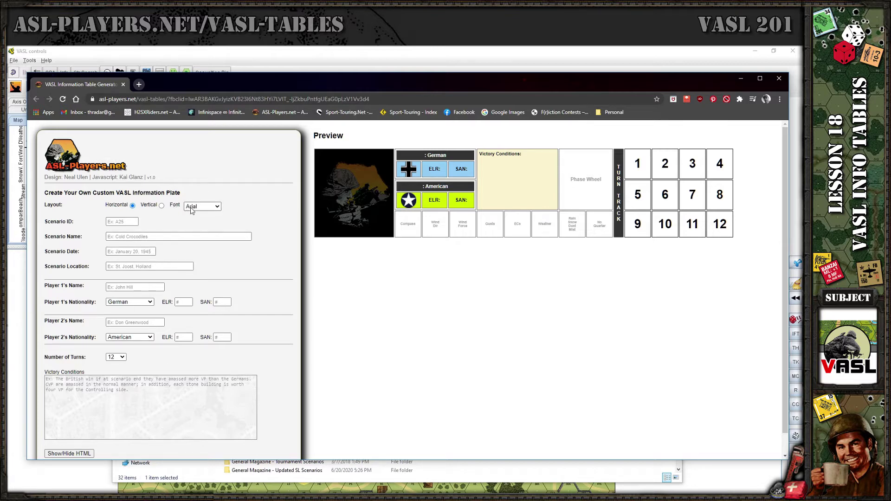
Step: Enter A25 as the scenario ID and Cold Crocodiles as the scenario name
{"action": "left_click", "coordinate": [126, 222]}
{"action": "type", "text": "A2"}
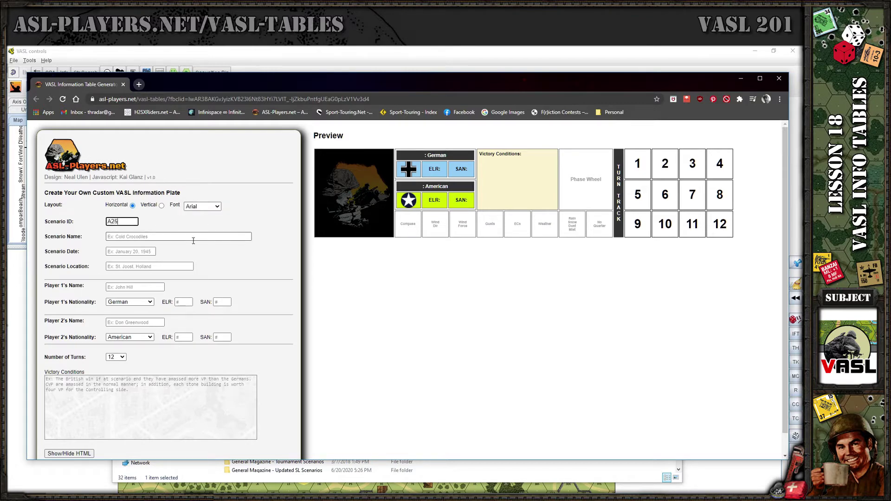
{"action": "type", "text": "5"}
{"action": "left_click", "coordinate": [193, 240]}
{"action": "type", "text": "Cold"}
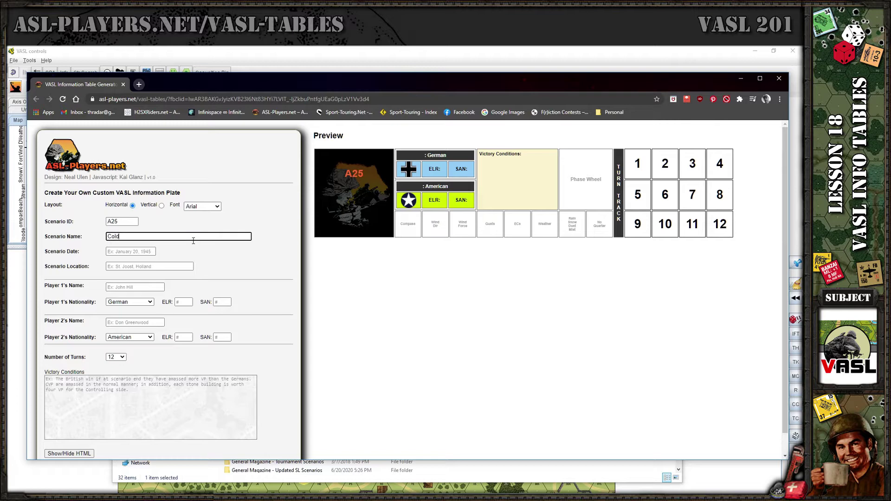
{"action": "type", "text": " Crocodiles"}
{"action": "key", "text": "Tab"}
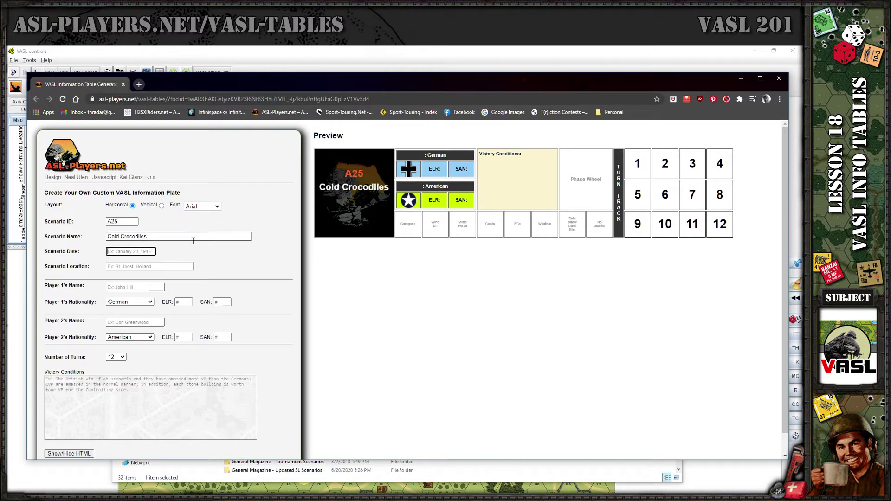
Step: Enter the scenario date Jan 20, 1945 and the scenario location St. Joost, Holland
{"action": "type", "text": "Jan 20, 1945"}
{"action": "key", "text": "Tab"}
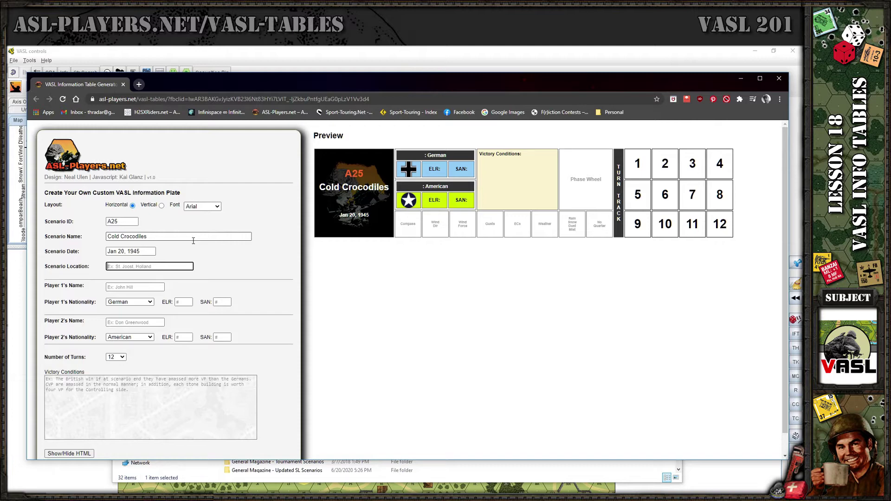
{"action": "type", "text": "St. Joost, Holaland"}
{"action": "key", "text": "Tab"}
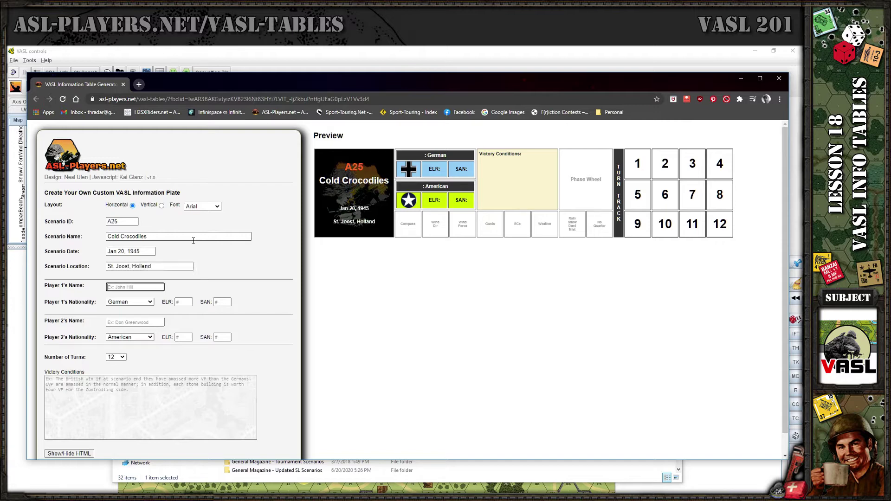
Step: Fill in Player 1's name, choose British as the nationality, and set ELR to 3 and SAN to 3
{"action": "type", "text": "Neal"}
{"action": "key", "text": "Tab"}
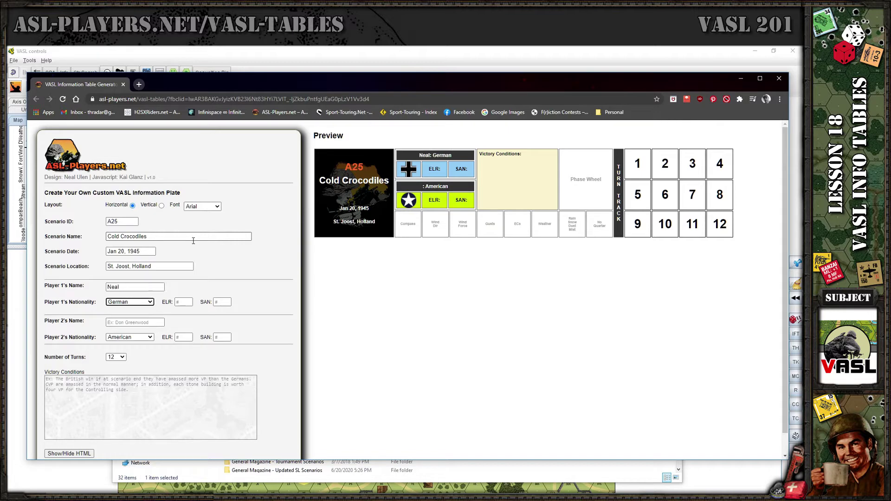
{"action": "left_click", "coordinate": [151, 302]}
{"action": "left_click", "coordinate": [120, 323]}
{"action": "left_click", "coordinate": [185, 303]}
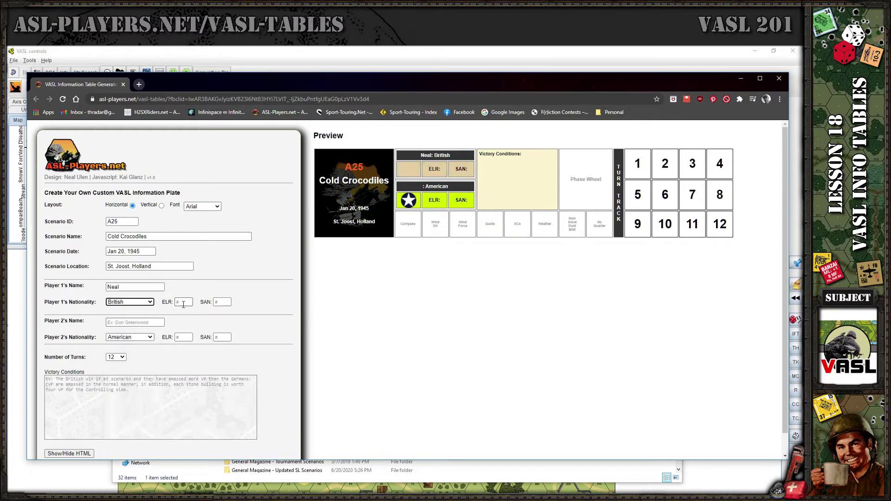
{"action": "type", "text": "3"}
{"action": "key", "text": "Tab"}
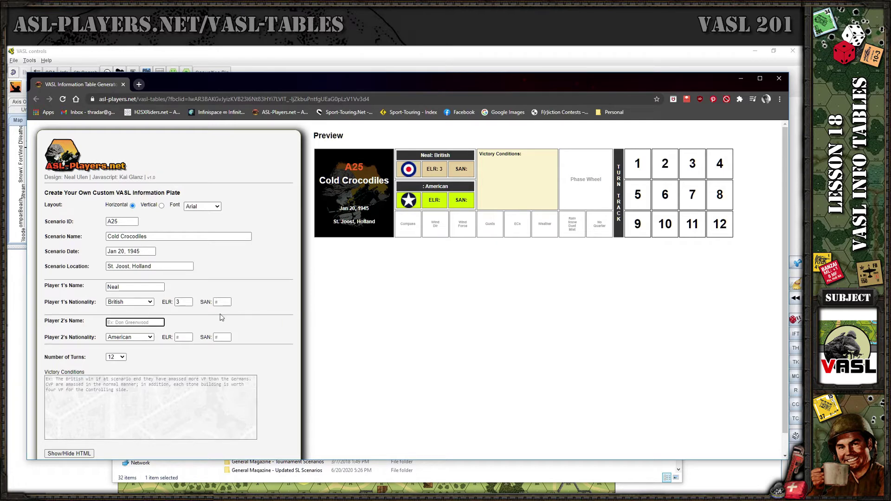
{"action": "left_click", "coordinate": [226, 302]}
{"action": "type", "text": "3"}
Step: Fill in Player 2's name, choose German as the nationality, and set ELR to 3 and SAN to 4
{"action": "left_click", "coordinate": [133, 322]}
{"action": "type", "text": "Scott"}
{"action": "left_click", "coordinate": [141, 337]}
{"action": "left_click", "coordinate": [120, 346]}
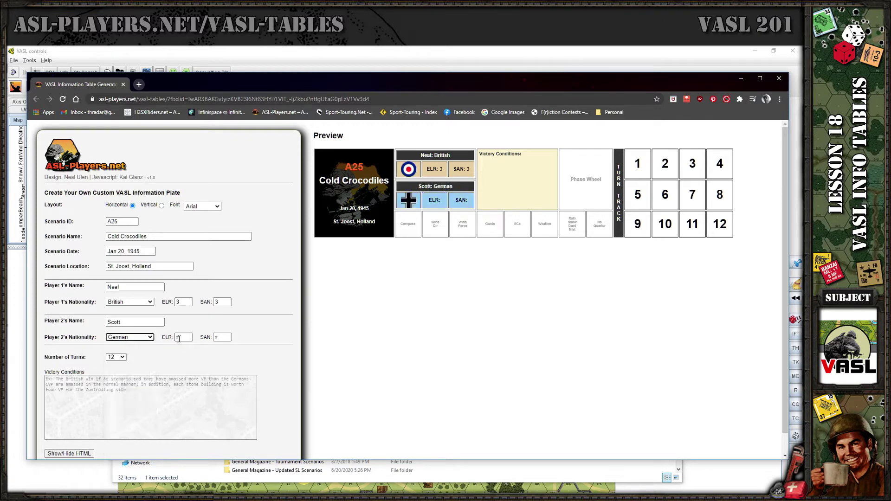
{"action": "left_click", "coordinate": [188, 337]}
{"action": "type", "text": "3"}
{"action": "left_click", "coordinate": [222, 338]}
{"action": "type", "text": "4"}
Step: Try Commonwealth, American, USMC, Russian and Allied Minor as Player 2's nationality and restore German
{"action": "left_click", "coordinate": [140, 338]}
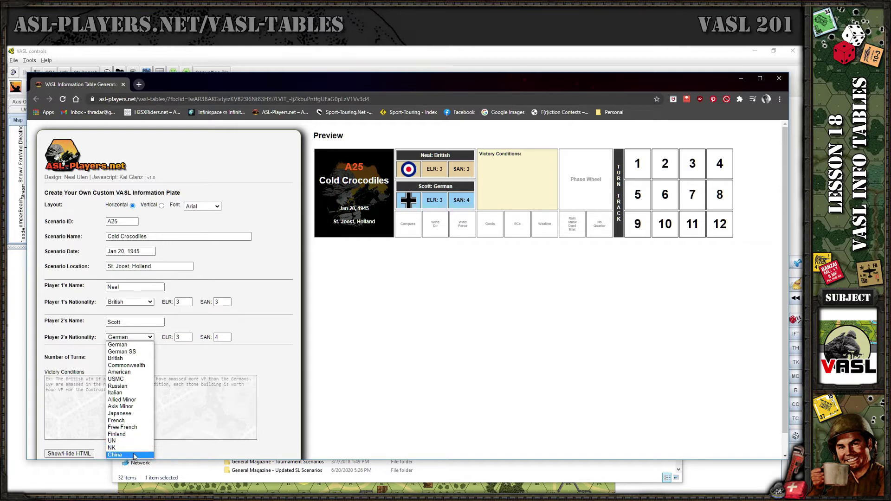
{"action": "left_click", "coordinate": [127, 367]}
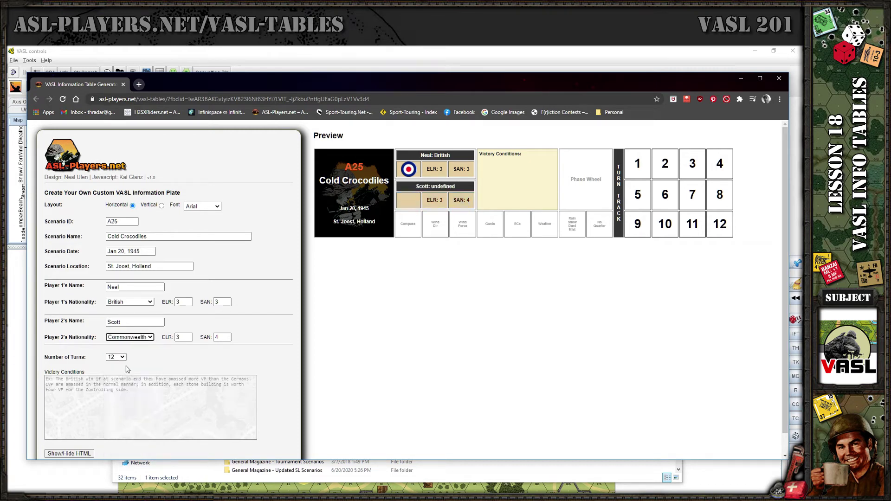
{"action": "left_click", "coordinate": [148, 341]}
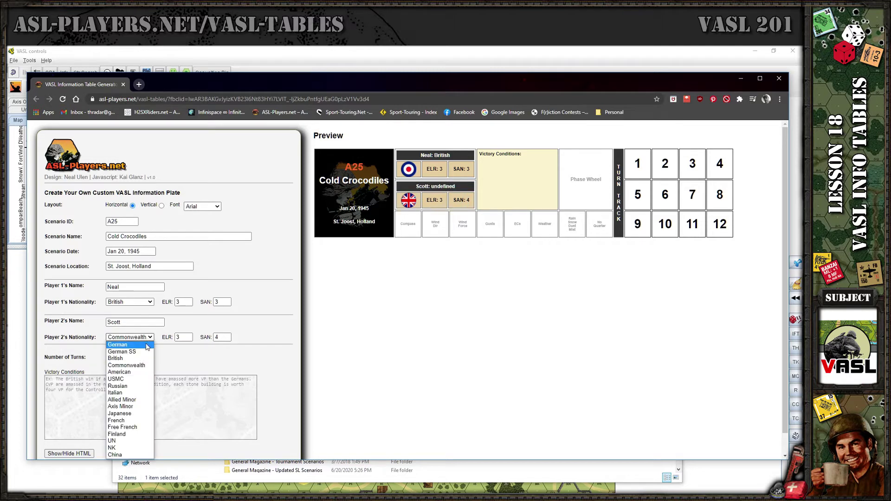
{"action": "left_click", "coordinate": [131, 375]}
{"action": "left_click", "coordinate": [151, 342]}
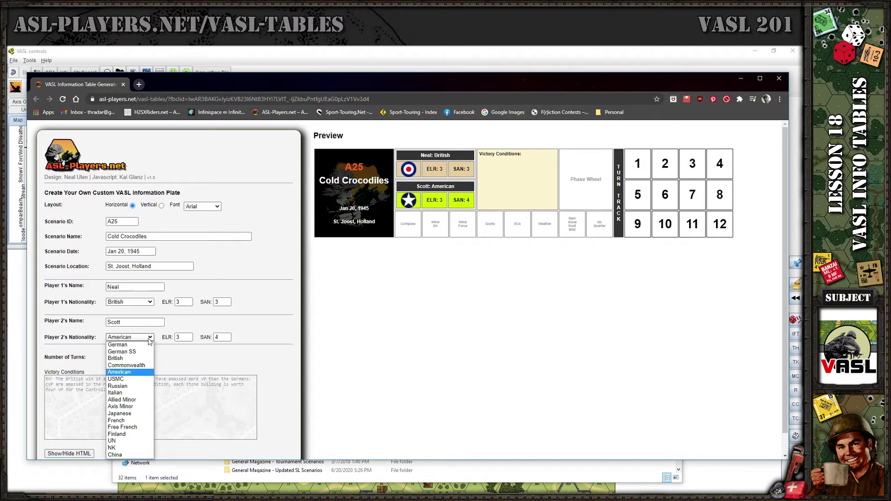
{"action": "left_click", "coordinate": [129, 377]}
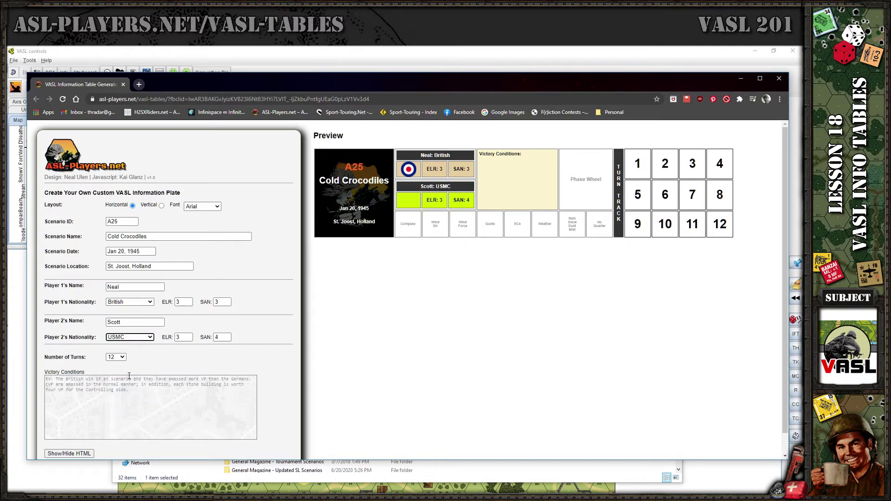
{"action": "left_click", "coordinate": [151, 343]}
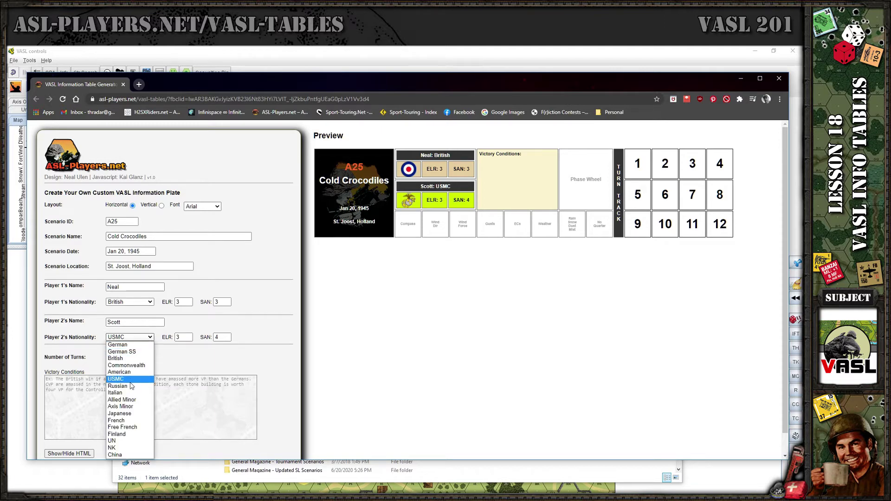
{"action": "left_click", "coordinate": [130, 381]}
{"action": "left_click", "coordinate": [151, 337]}
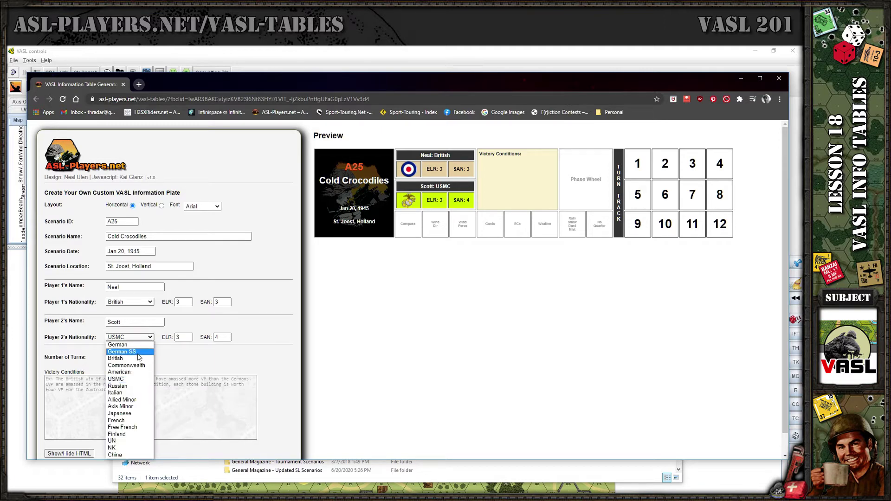
{"action": "left_click", "coordinate": [133, 387]}
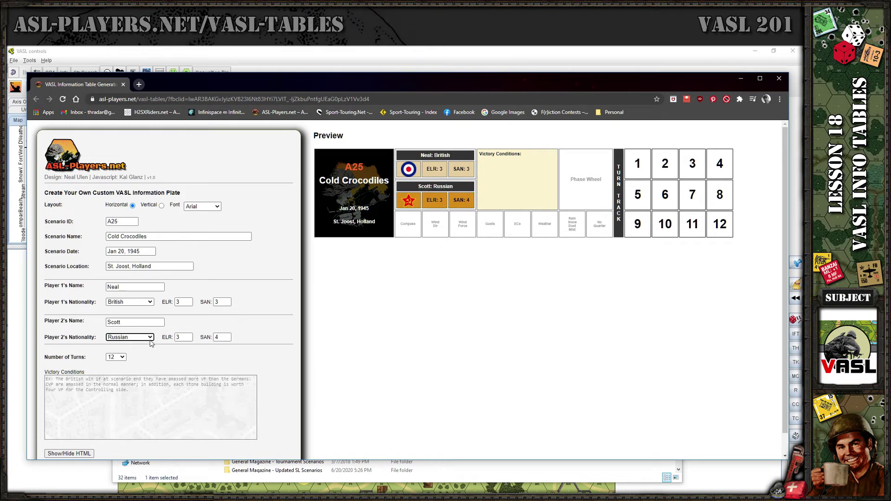
{"action": "left_click", "coordinate": [151, 338]}
{"action": "left_click", "coordinate": [134, 398]}
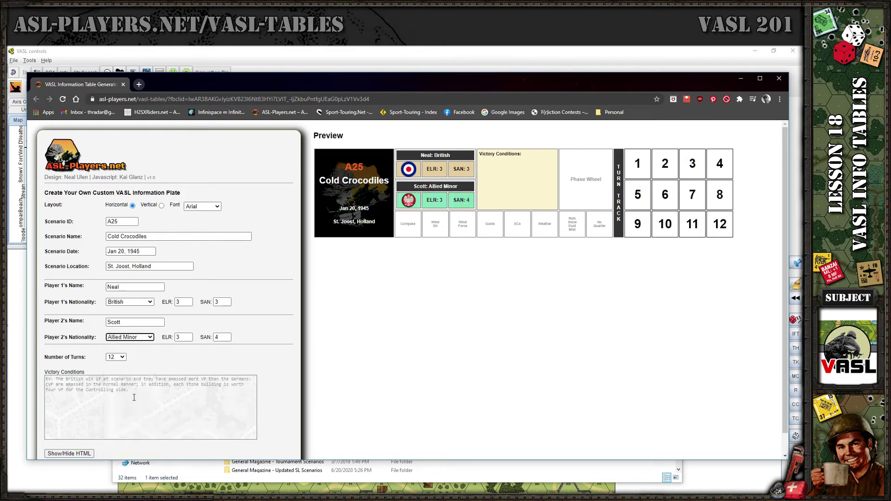
{"action": "left_click", "coordinate": [153, 337]}
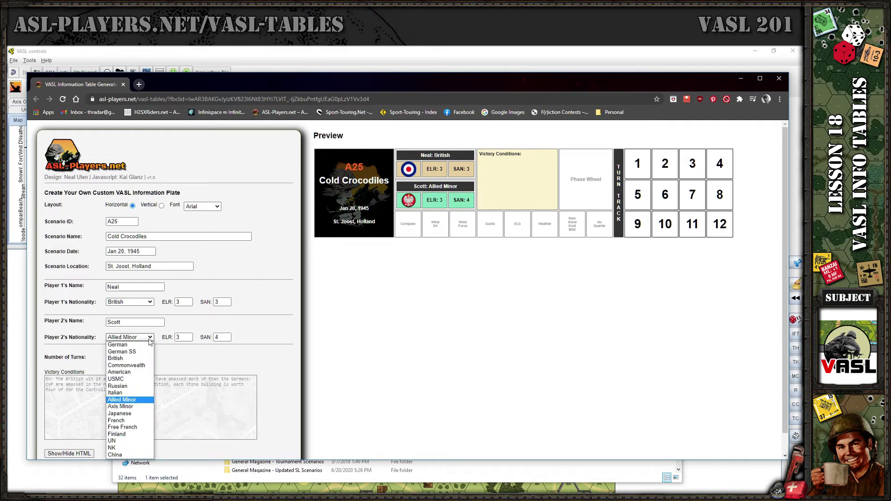
{"action": "left_click", "coordinate": [128, 345]}
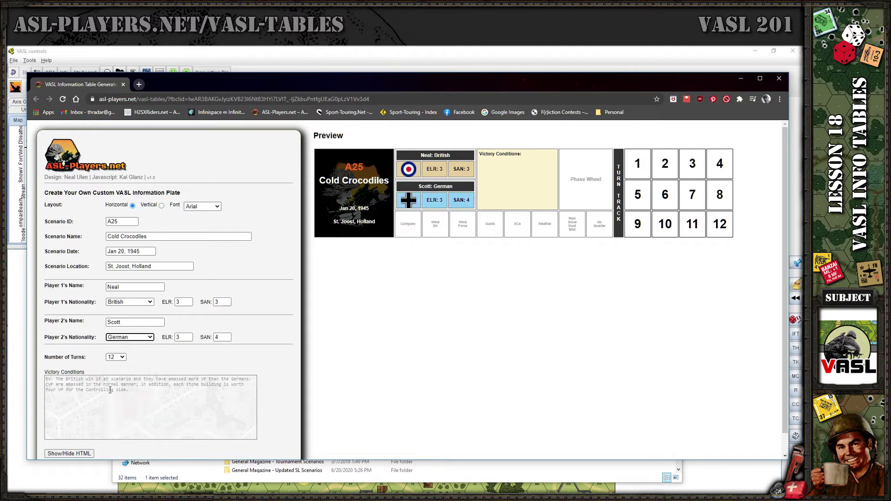
Step: Set the number of turns to 8.5
{"action": "left_click", "coordinate": [122, 358]}
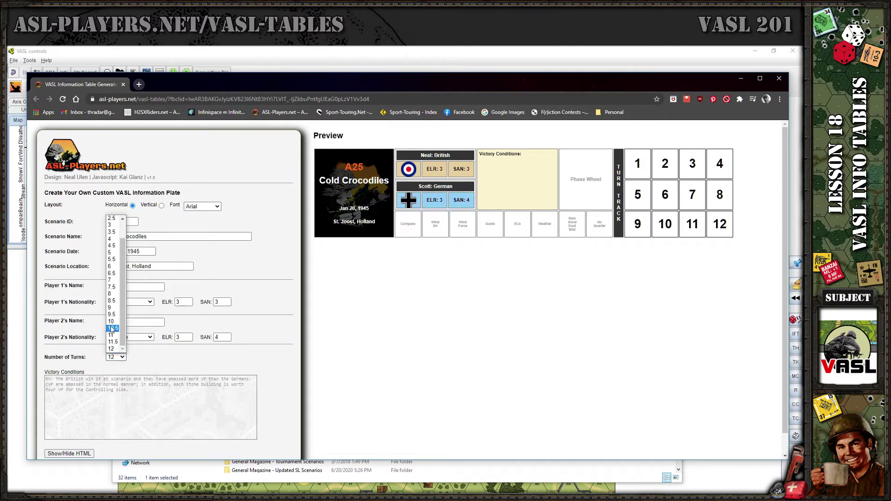
{"action": "left_click", "coordinate": [113, 302]}
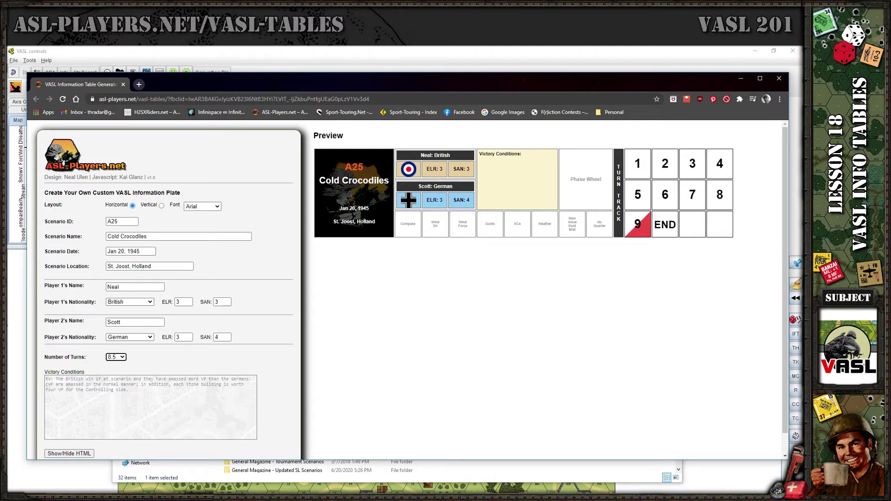
Step: Fill the victory conditions with the placeholder word "Aasdfasdf" repeated over several lines and apply it to the preview
{"action": "left_click", "coordinate": [185, 403]}
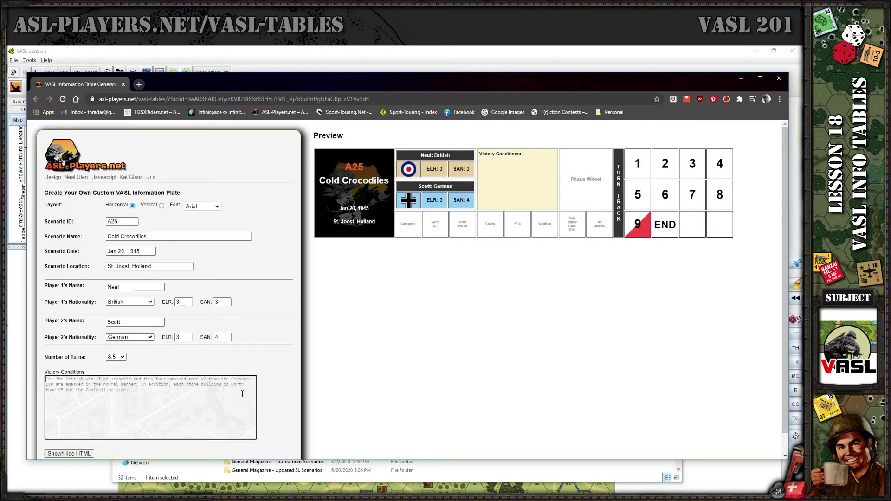
{"action": "type", "text": "Aasdfasdf"}
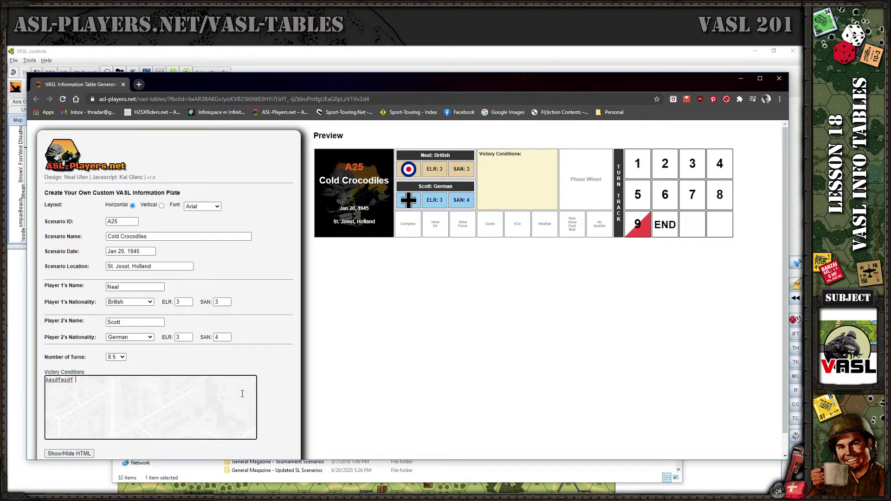
{"action": "key", "text": "ctrl+a"}
{"action": "key", "text": "ctrl+c"}
{"action": "key", "text": "ctrl+v"}
{"action": "key", "text": "ctrl+v"}
{"action": "key", "text": "ctrl+v"}
{"action": "key", "text": "ctrl+v"}
{"action": "key", "text": "ctrl+v"}
{"action": "key", "text": "ctrl+v"}
{"action": "key", "text": "ctrl+v"}
{"action": "key", "text": "ctrl+v"}
{"action": "key", "text": "ctrl+v"}
{"action": "key", "text": "ctrl+v"}
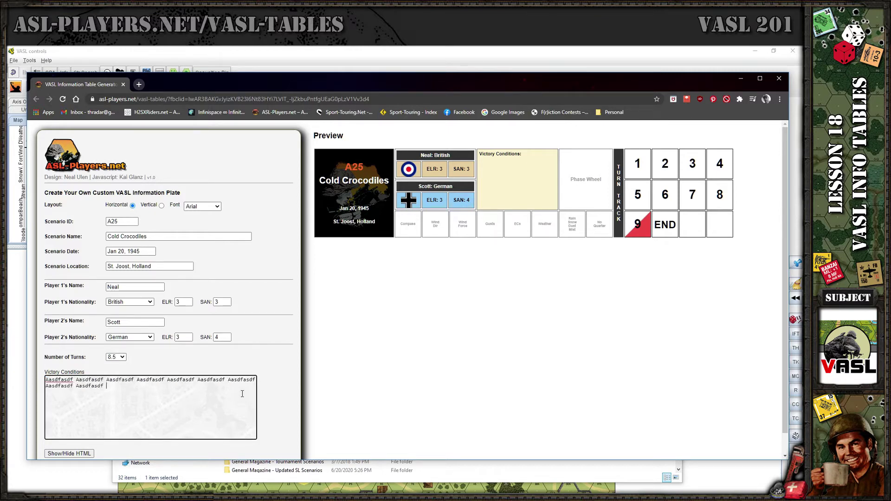
{"action": "key", "text": "ctrl+v"}
{"action": "key", "text": "ctrl+v"}
{"action": "key", "text": "ctrl+v"}
{"action": "key", "text": "ctrl+v"}
{"action": "key", "text": "ctrl+v"}
{"action": "key", "text": "ctrl+v"}
{"action": "key", "text": "ctrl+v"}
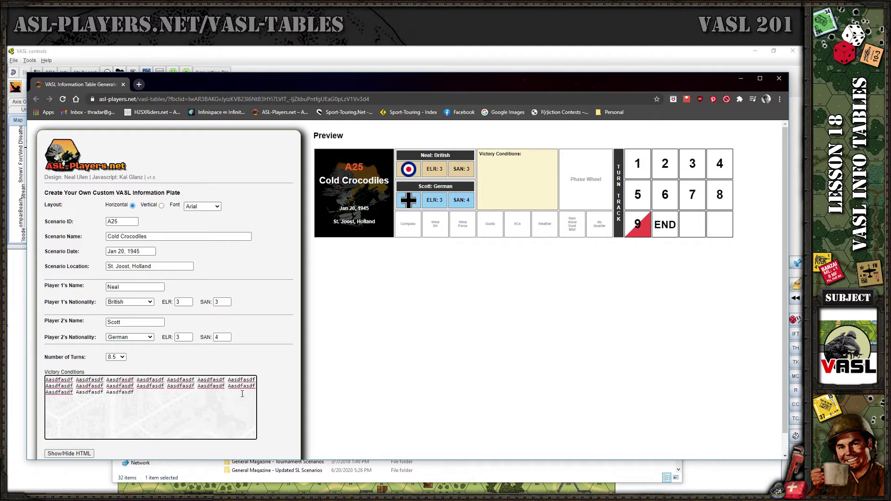
{"action": "left_click", "coordinate": [136, 321]}
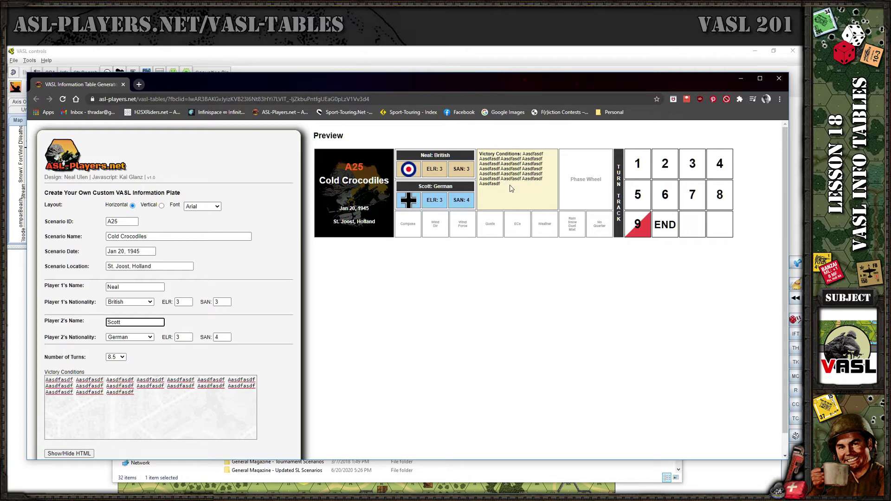
Step: Switch the information plate's layout to vertical and check the whole preview
{"action": "left_click", "coordinate": [162, 207]}
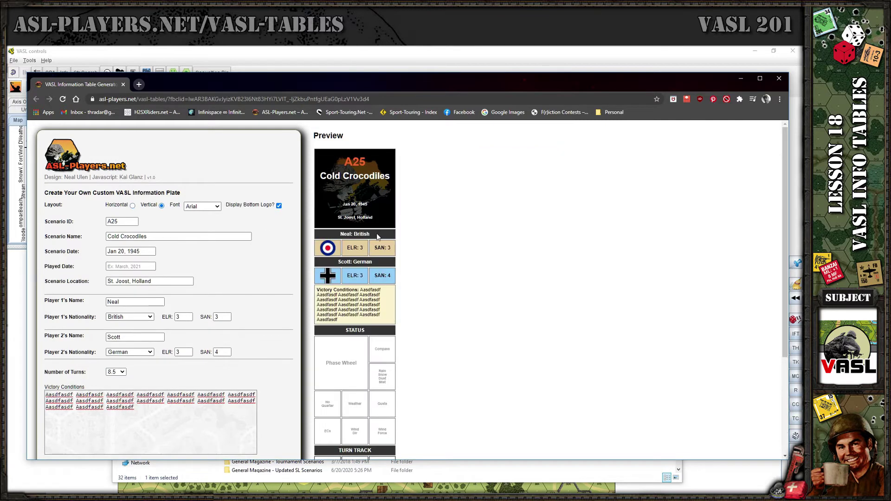
{"action": "scroll", "coordinate": [377, 233], "scroll_direction": "down", "scroll_amount": 3}
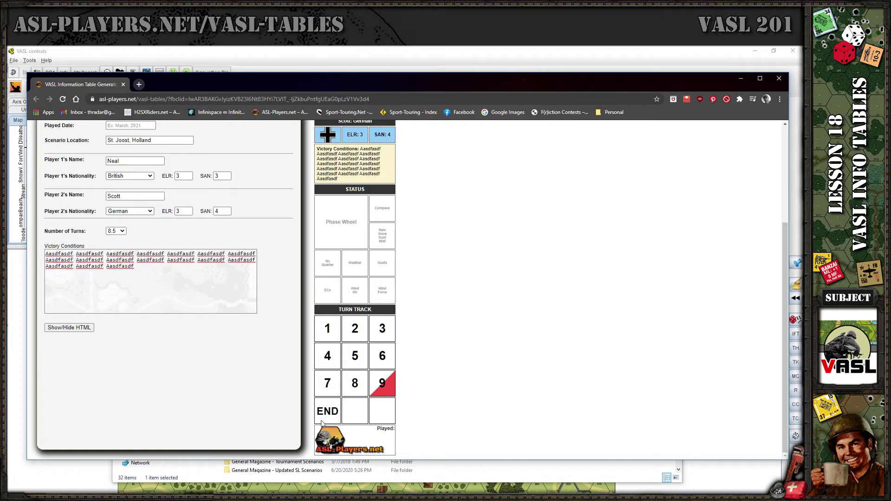
{"action": "scroll", "coordinate": [261, 309], "scroll_direction": "up", "scroll_amount": 3}
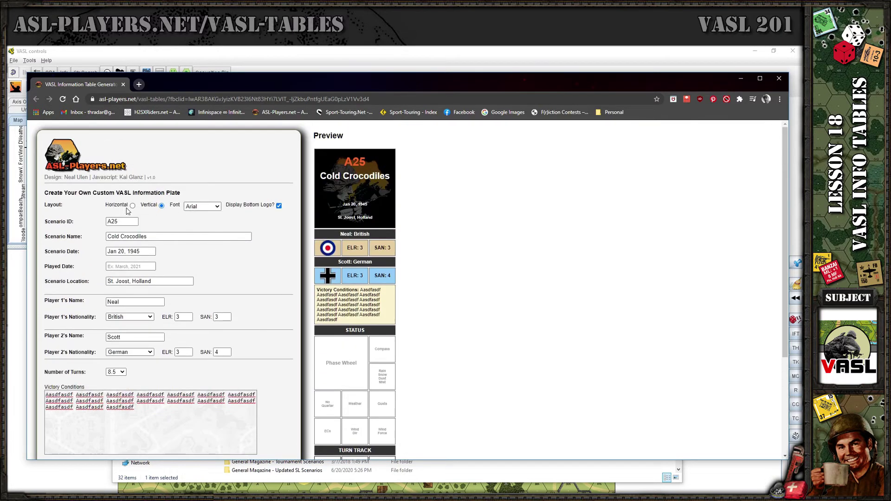
Step: Try the vertical plate without the bottom logo and restore the logo
{"action": "left_click", "coordinate": [161, 205]}
{"action": "scroll", "coordinate": [396, 340], "scroll_direction": "down", "scroll_amount": 2}
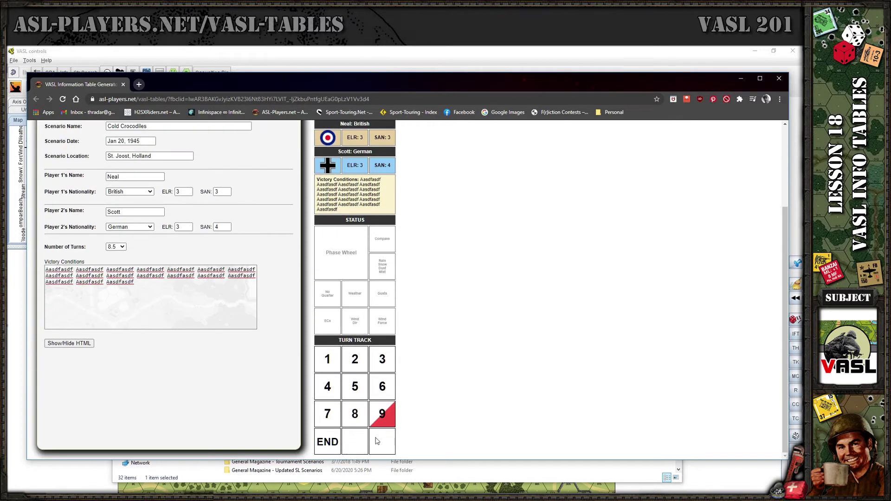
{"action": "scroll", "coordinate": [291, 332], "scroll_direction": "up", "scroll_amount": 2}
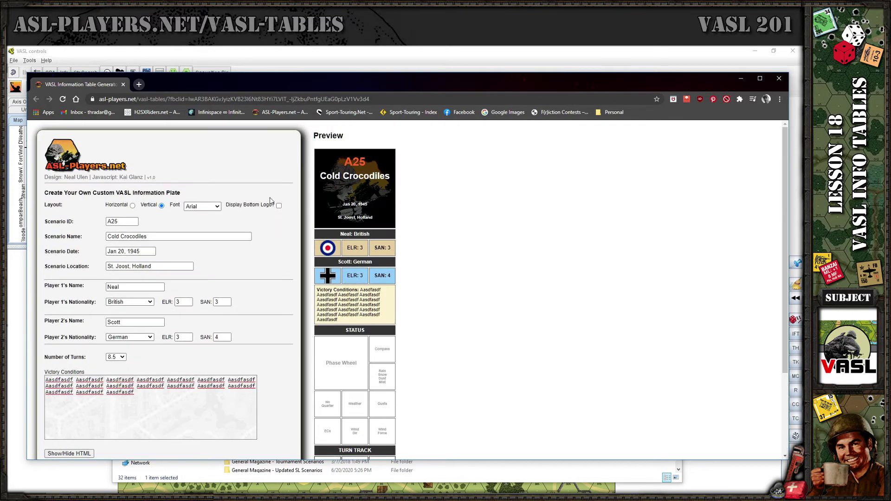
{"action": "scroll", "coordinate": [274, 259], "scroll_direction": "down", "scroll_amount": 3}
{"action": "scroll", "coordinate": [260, 313], "scroll_direction": "up", "scroll_amount": 2}
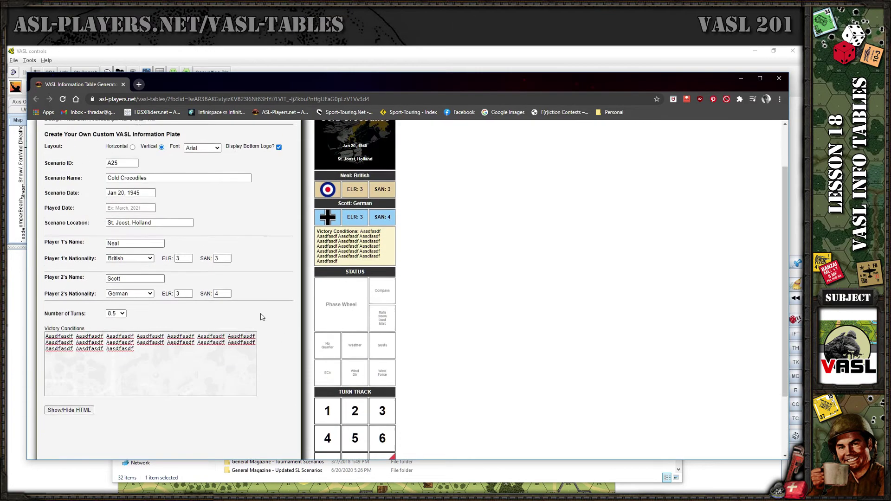
Step: Set the played date to "March, 2021" and apply it to the preview
{"action": "left_click", "coordinate": [141, 208]}
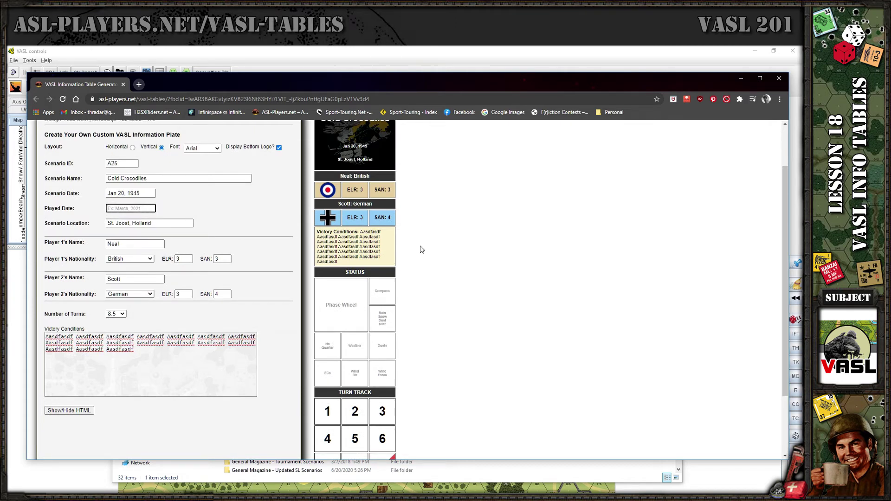
{"action": "type", "text": "March, 2021"}
{"action": "left_click", "coordinate": [189, 392]}
{"action": "scroll", "coordinate": [473, 362], "scroll_direction": "down", "scroll_amount": 2}
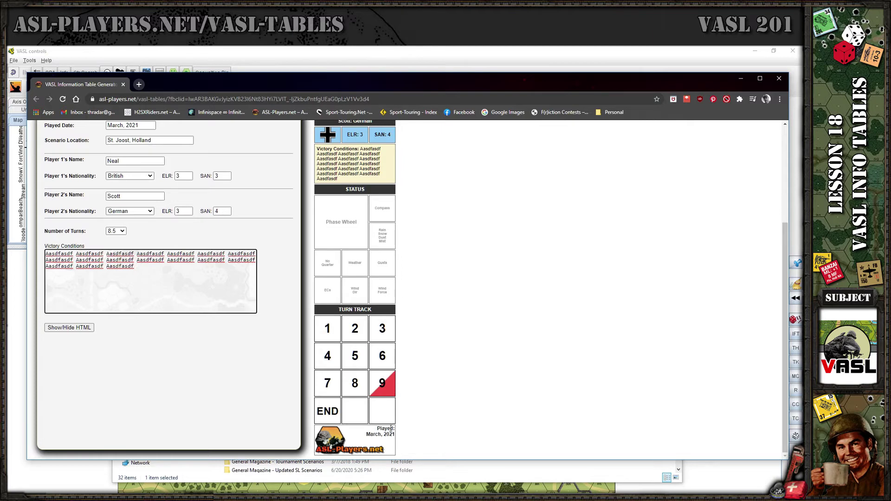
{"action": "scroll", "coordinate": [388, 423], "scroll_direction": "up", "scroll_amount": 3}
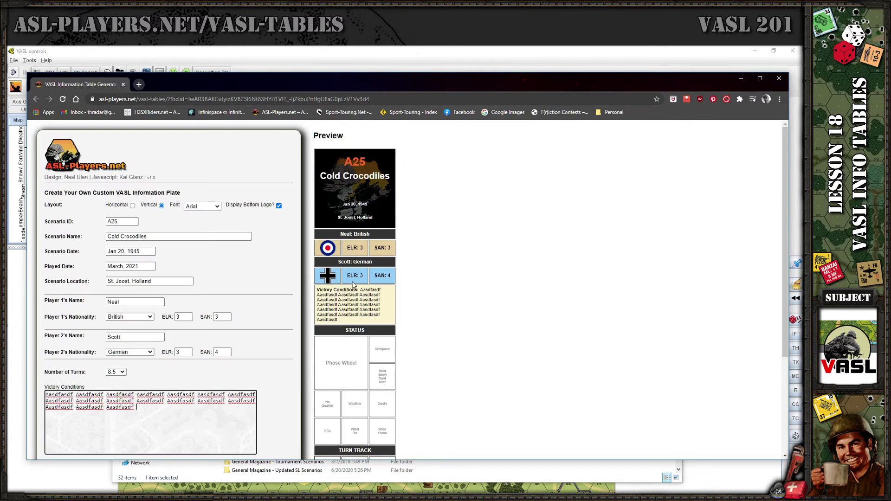
Step: Try Verdana and Russo One as the plate's font and restore Arial
{"action": "left_click", "coordinate": [217, 207]}
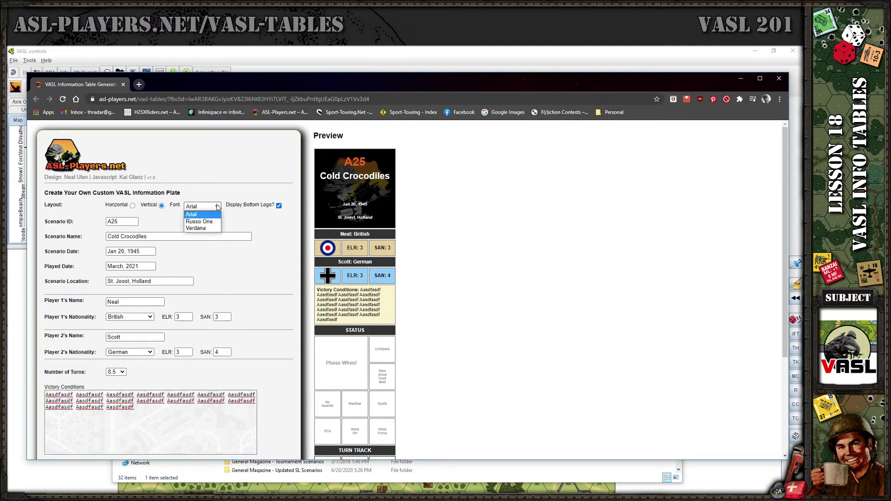
{"action": "left_click", "coordinate": [198, 228]}
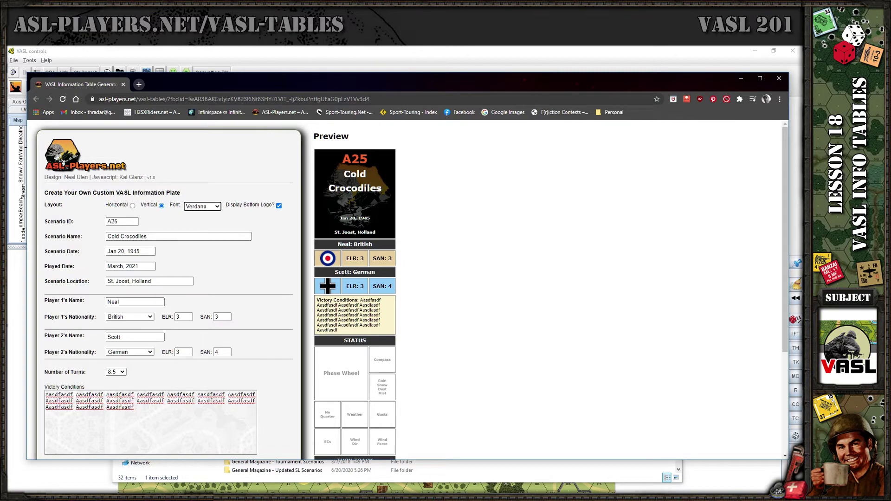
{"action": "scroll", "coordinate": [388, 424], "scroll_direction": "down", "scroll_amount": 3}
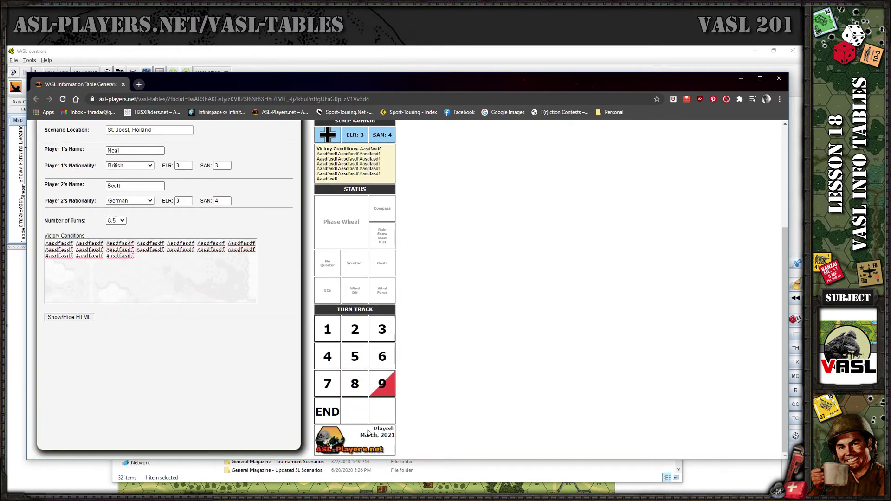
{"action": "scroll", "coordinate": [370, 417], "scroll_direction": "up", "scroll_amount": 3}
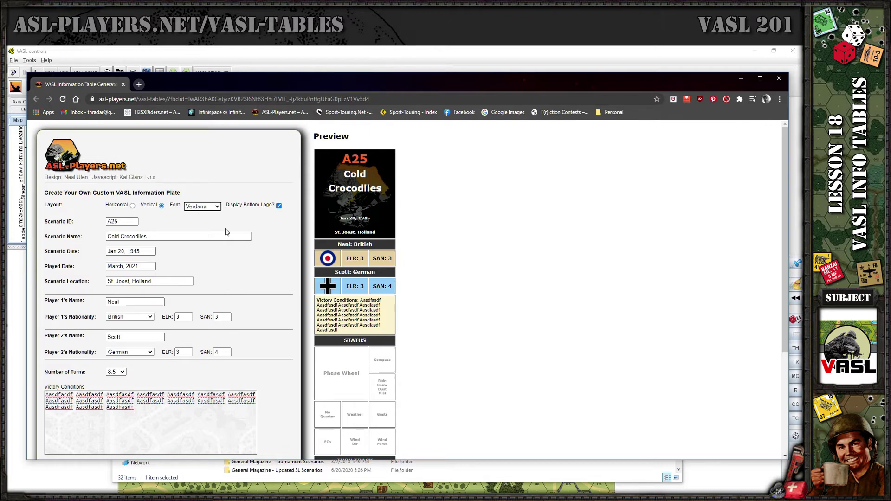
{"action": "left_click", "coordinate": [218, 209]}
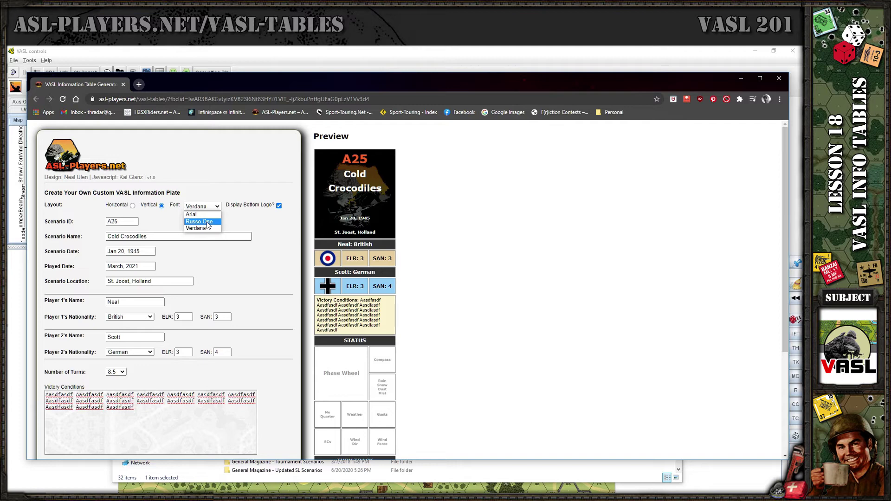
{"action": "left_click", "coordinate": [207, 222]}
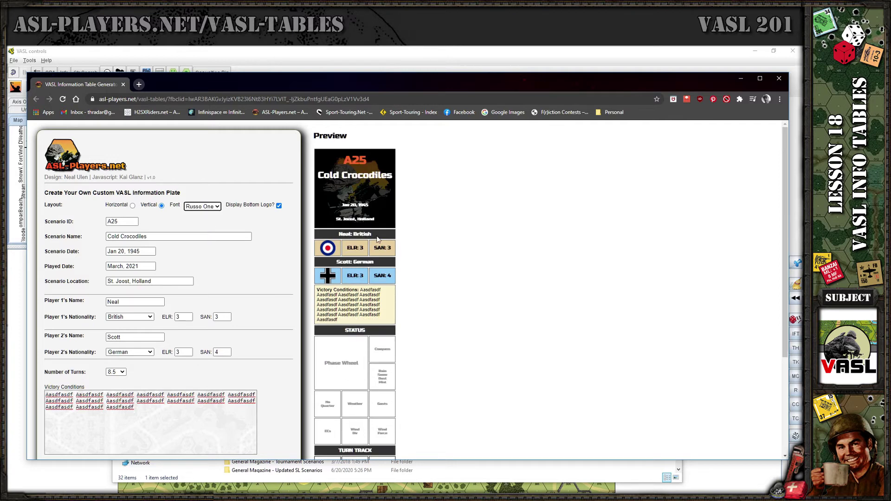
{"action": "scroll", "coordinate": [387, 369], "scroll_direction": "down", "scroll_amount": 3}
{"action": "scroll", "coordinate": [381, 422], "scroll_direction": "up", "scroll_amount": 3}
{"action": "left_click", "coordinate": [217, 208]}
{"action": "left_click", "coordinate": [204, 207]}
{"action": "left_click", "coordinate": [206, 208]}
{"action": "left_click", "coordinate": [206, 215]}
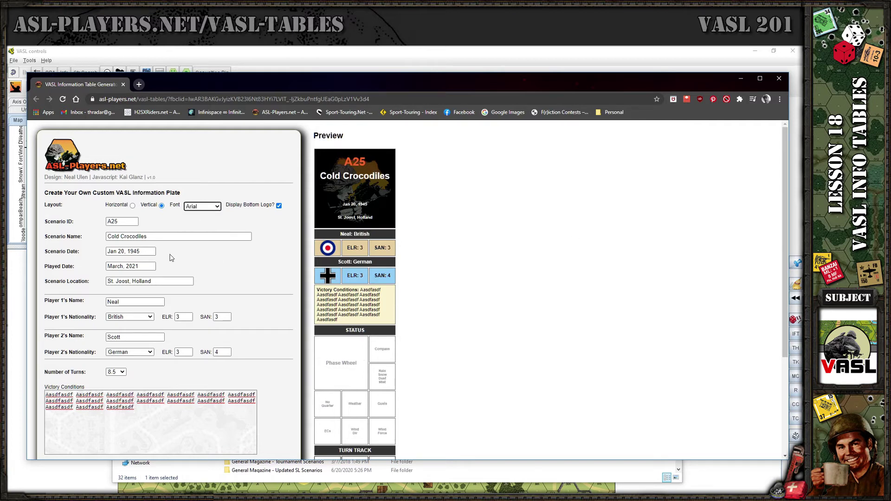
Step: Set the plate's font to Russo One and show its generated HTML code
{"action": "left_click", "coordinate": [201, 209]}
{"action": "left_click", "coordinate": [202, 224]}
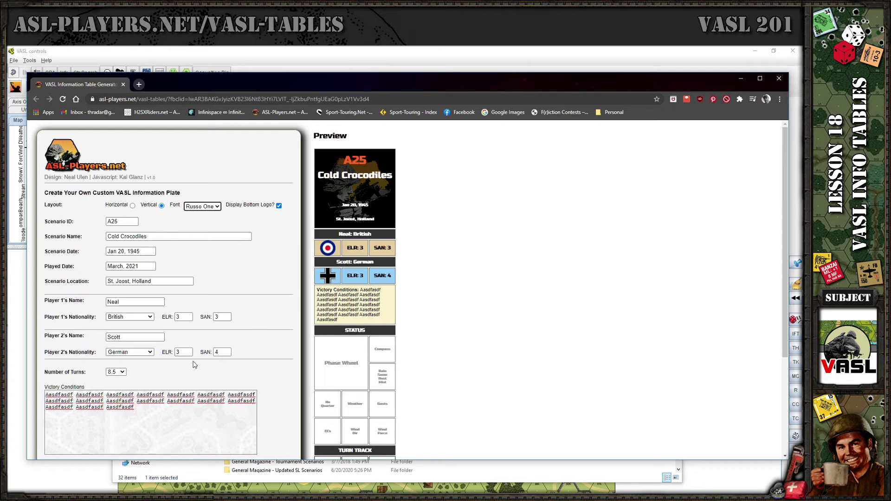
{"action": "scroll", "coordinate": [204, 376], "scroll_direction": "down", "scroll_amount": 3}
{"action": "left_click", "coordinate": [70, 327]}
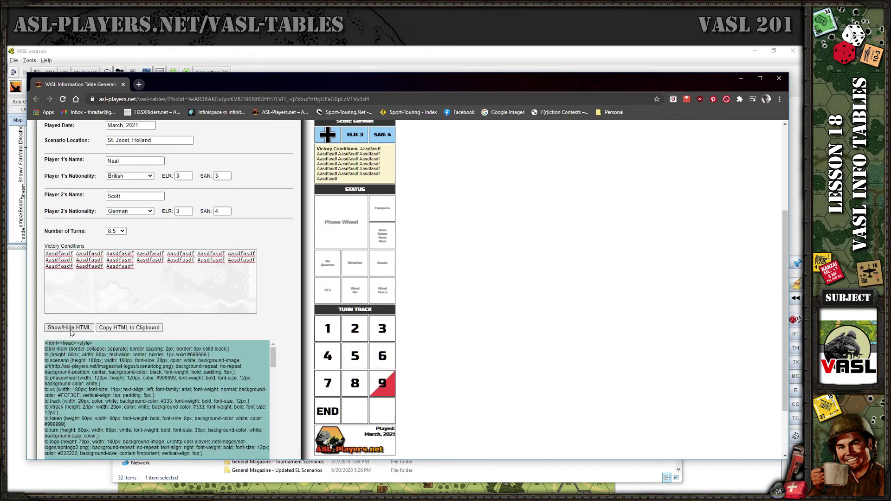
Step: Look through the generated HTML and copy it to the clipboard
{"action": "scroll", "coordinate": [169, 395], "scroll_direction": "down", "scroll_amount": 5}
{"action": "scroll", "coordinate": [281, 401], "scroll_direction": "down", "scroll_amount": 2}
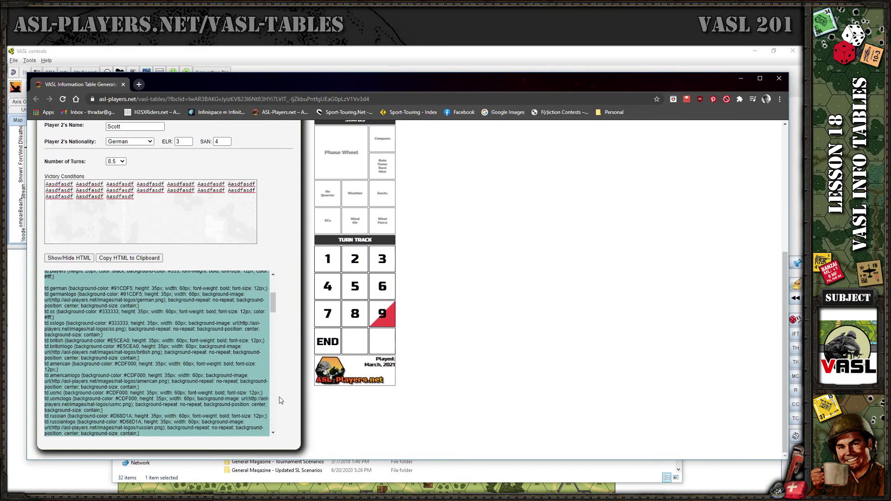
{"action": "left_click_drag", "start_coordinate": [272, 302], "coordinate": [151, 288]}
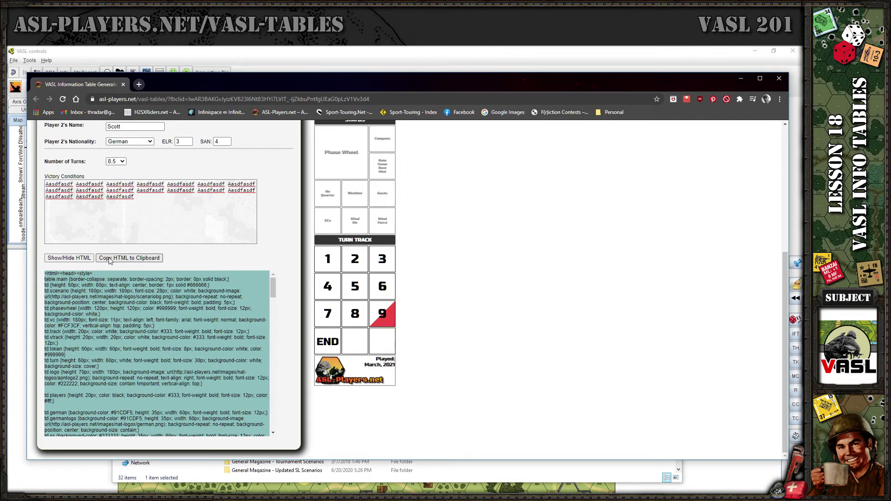
{"action": "left_click", "coordinate": [132, 261]}
Step: Switch to VASL, hide the counter palette, and place a small two-line user label in the blank area beside the map
{"action": "left_click", "coordinate": [194, 56]}
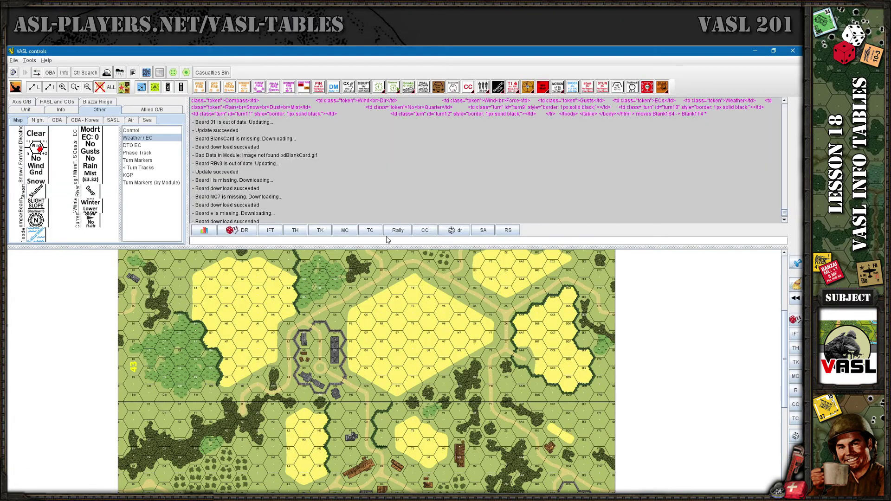
{"action": "left_click", "coordinate": [147, 74]}
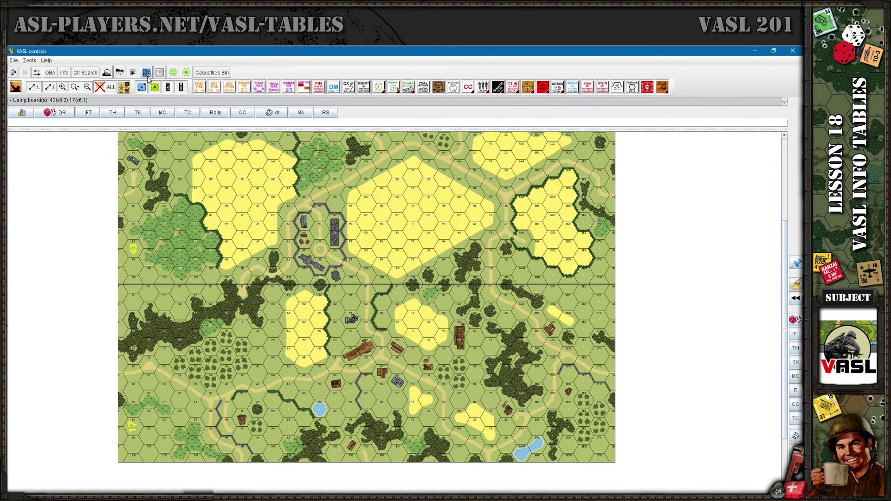
{"action": "left_click", "coordinate": [175, 76]}
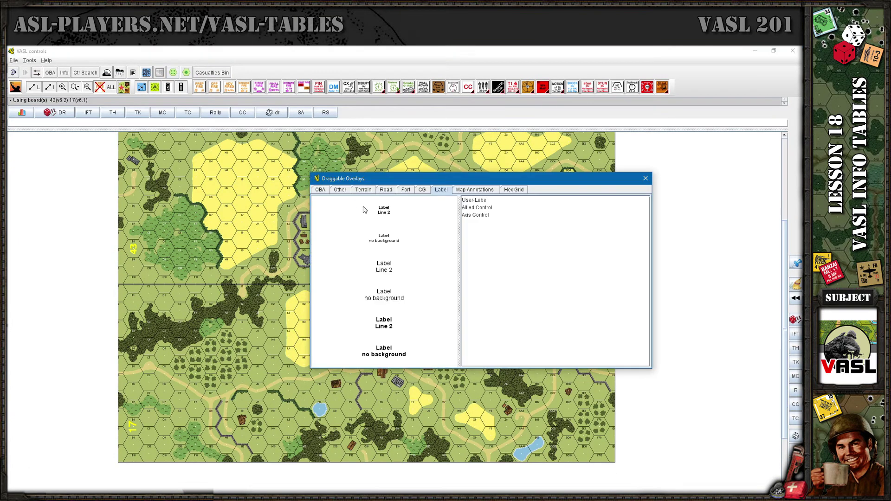
{"action": "left_click_drag", "start_coordinate": [388, 212], "coordinate": [691, 227]}
{"action": "left_click", "coordinate": [645, 178]}
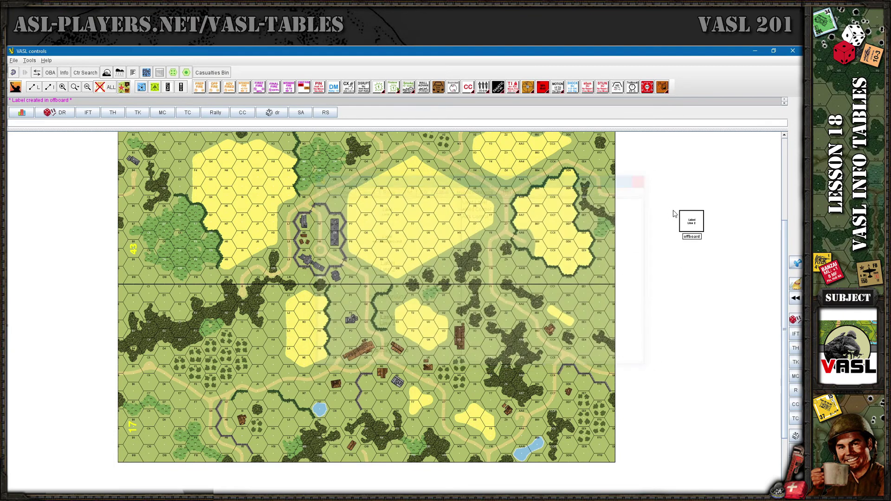
Step: Replace the offboard label's text with the copied HTML
{"action": "right_click", "coordinate": [695, 226]}
{"action": "left_click", "coordinate": [707, 237]}
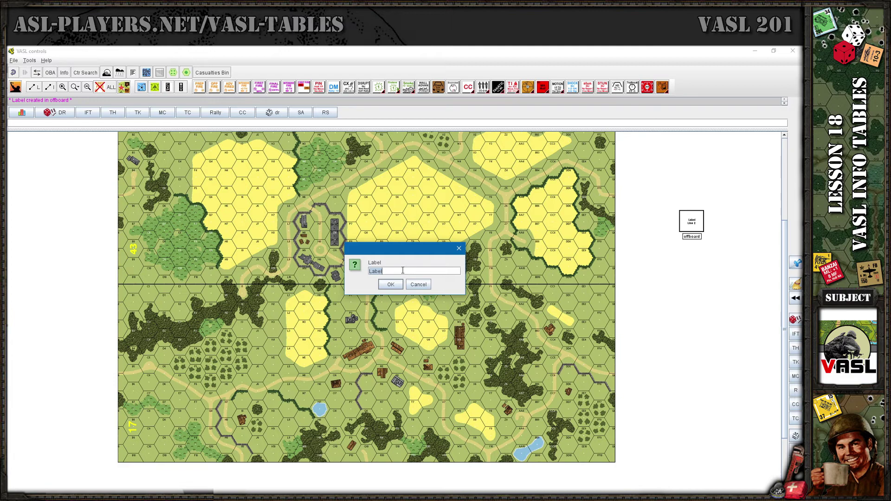
{"action": "key", "text": "ctrl+v"}
{"action": "key", "text": "Return"}
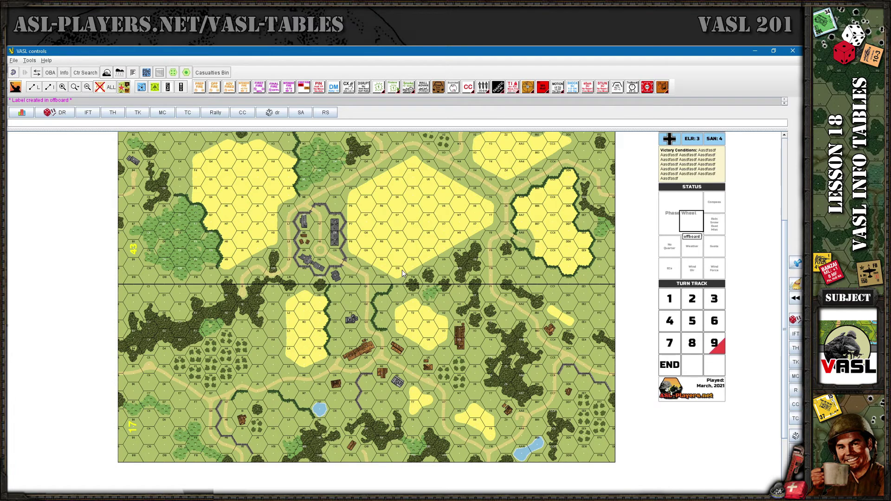
Step: Move the vertical information plate lower and closer to the map's edge
{"action": "scroll", "coordinate": [431, 271], "scroll_direction": "up", "scroll_amount": 3}
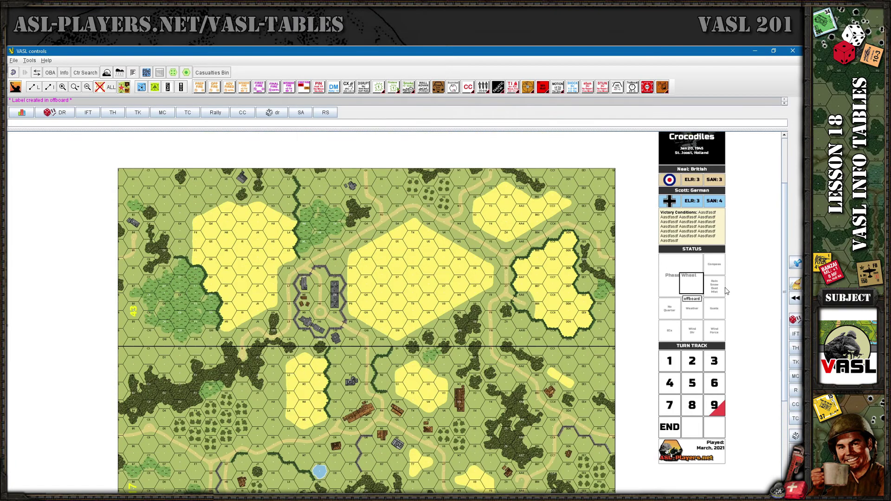
{"action": "left_click_drag", "start_coordinate": [697, 290], "coordinate": [660, 353]}
{"action": "scroll", "coordinate": [659, 264], "scroll_direction": "down", "scroll_amount": 3}
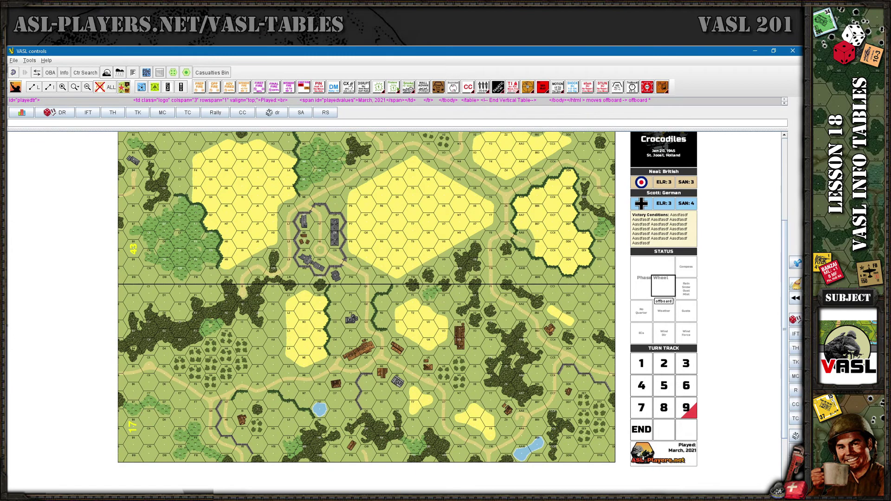
Step: Switch back to the web table generator, turn off the bottom logo, and copy the updated HTML to the clipboard
{"action": "key", "text": "alt+Tab"}
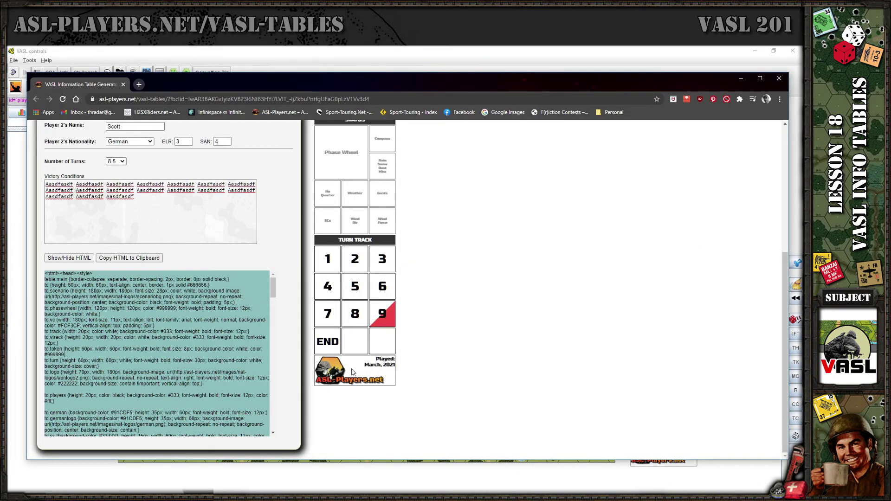
{"action": "scroll", "coordinate": [362, 372], "scroll_direction": "up", "scroll_amount": 5}
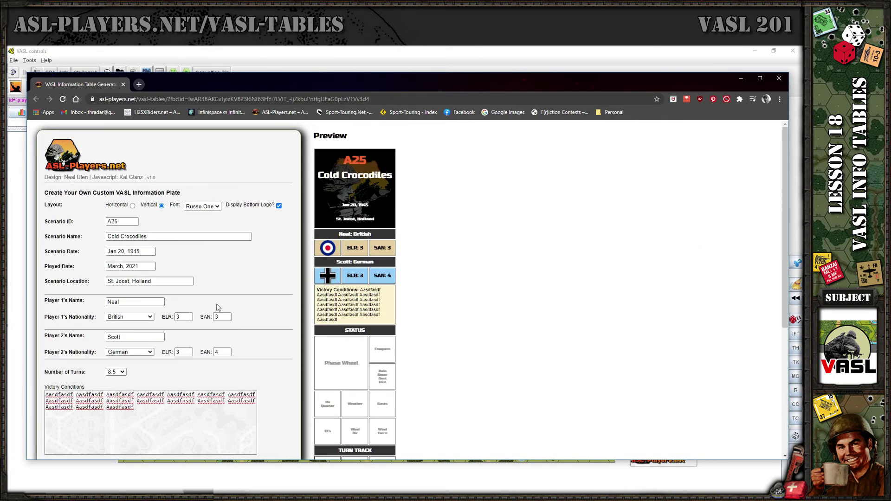
{"action": "left_click", "coordinate": [278, 206]}
{"action": "scroll", "coordinate": [274, 262], "scroll_direction": "down", "scroll_amount": 4}
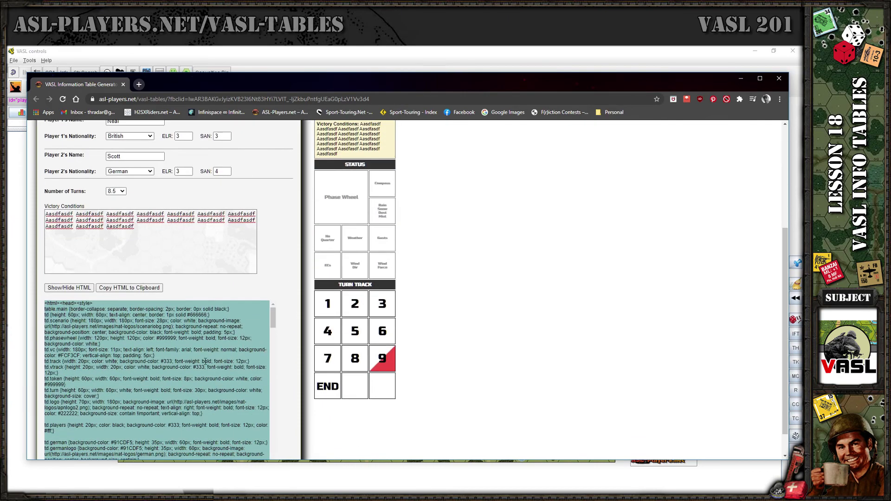
{"action": "left_click", "coordinate": [116, 289]}
Step: Return to VASL, clone the information plate, and place the copy beside the original on the side away from the map
{"action": "left_click", "coordinate": [377, 469]}
{"action": "right_click", "coordinate": [666, 292]}
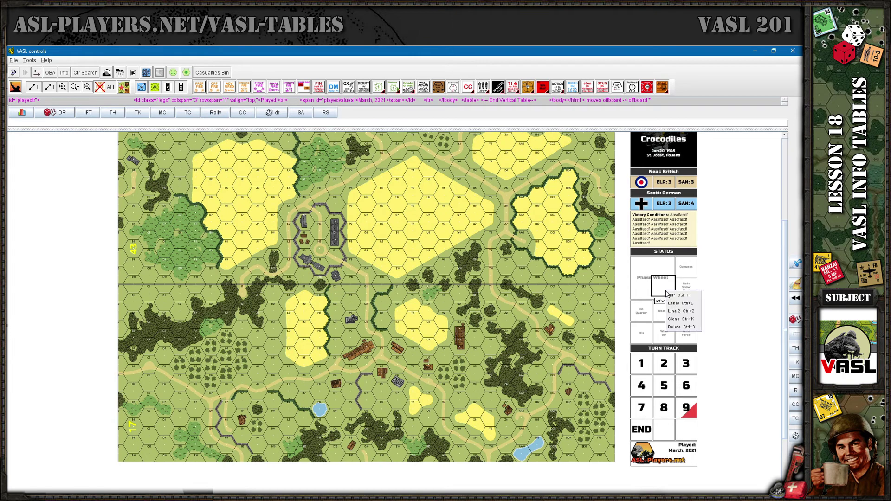
{"action": "left_click", "coordinate": [683, 319]}
{"action": "left_click_drag", "start_coordinate": [665, 295], "coordinate": [739, 290]}
Step: Replace the cloned plate's label text with the copied HTML that omits the bottom logo
{"action": "right_click", "coordinate": [740, 288]}
{"action": "left_click", "coordinate": [748, 299]}
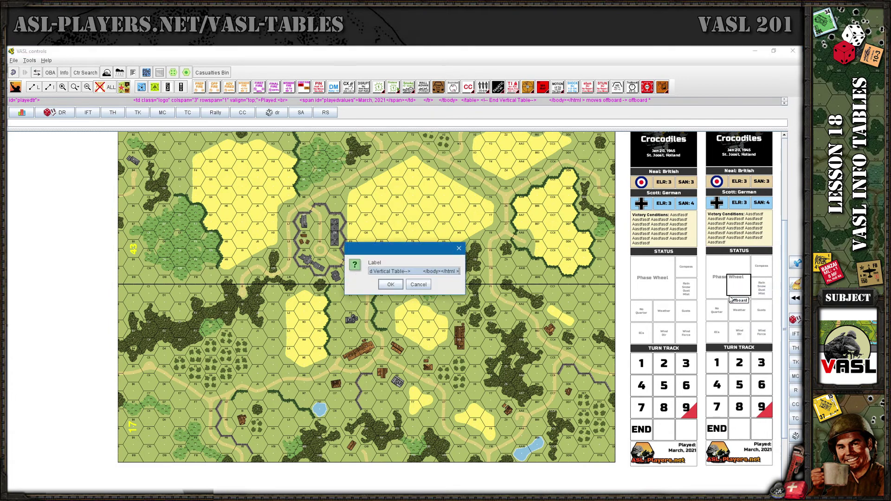
{"action": "key", "text": "Delete"}
{"action": "key", "text": "Return"}
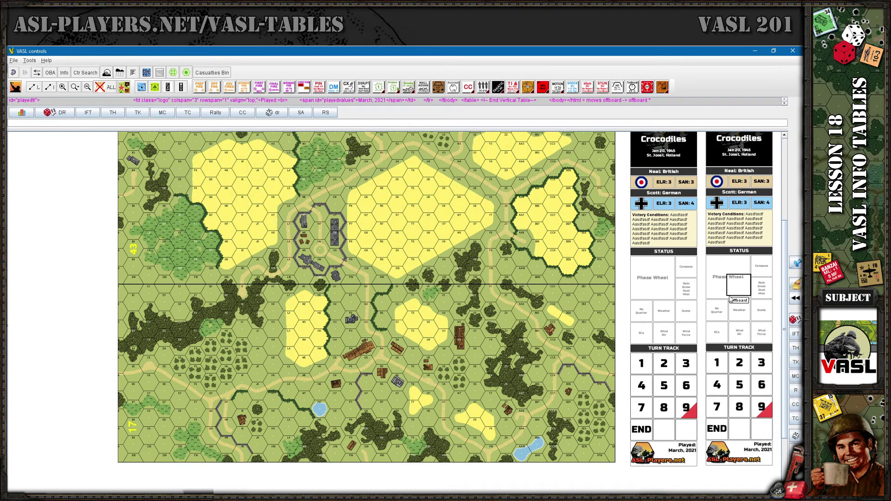
{"action": "scroll", "coordinate": [740, 318], "scroll_direction": "up", "scroll_amount": 3}
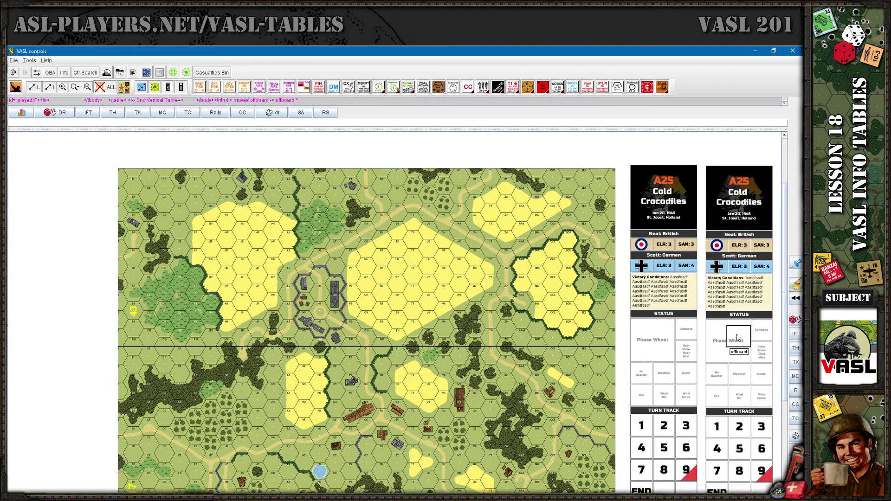
Step: Switch to the web table generator, set the plate to horizontal layout with the Verdana font, and copy its HTML to the clipboard
{"action": "scroll", "coordinate": [716, 324], "scroll_direction": "down", "scroll_amount": 3}
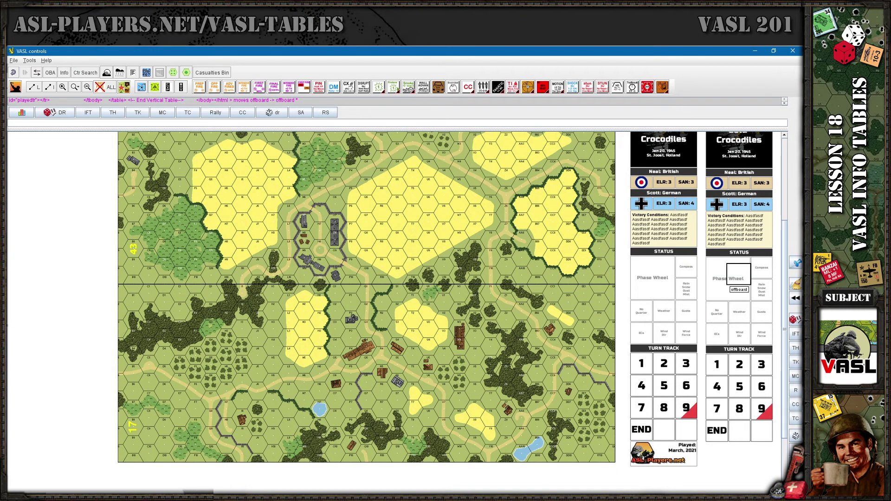
{"action": "key", "text": "alt+Tab"}
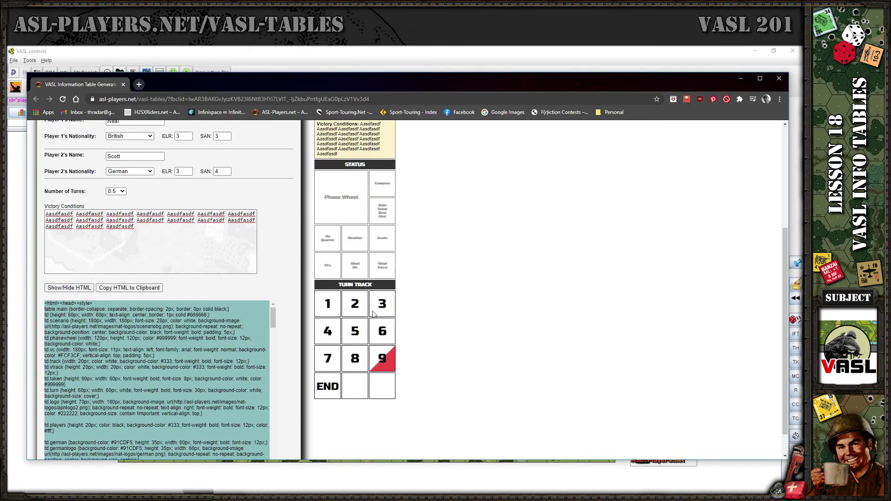
{"action": "scroll", "coordinate": [419, 297], "scroll_direction": "up", "scroll_amount": 4}
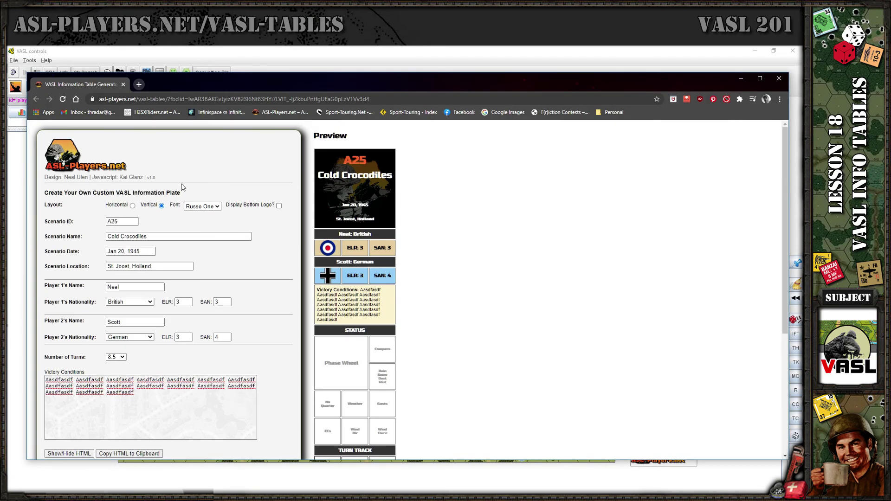
{"action": "left_click", "coordinate": [133, 205]}
{"action": "left_click", "coordinate": [202, 207]}
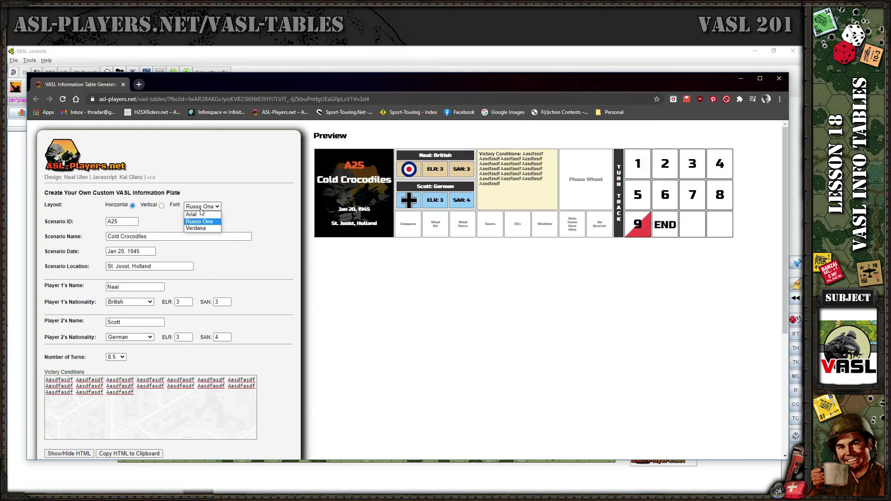
{"action": "left_click", "coordinate": [201, 229]}
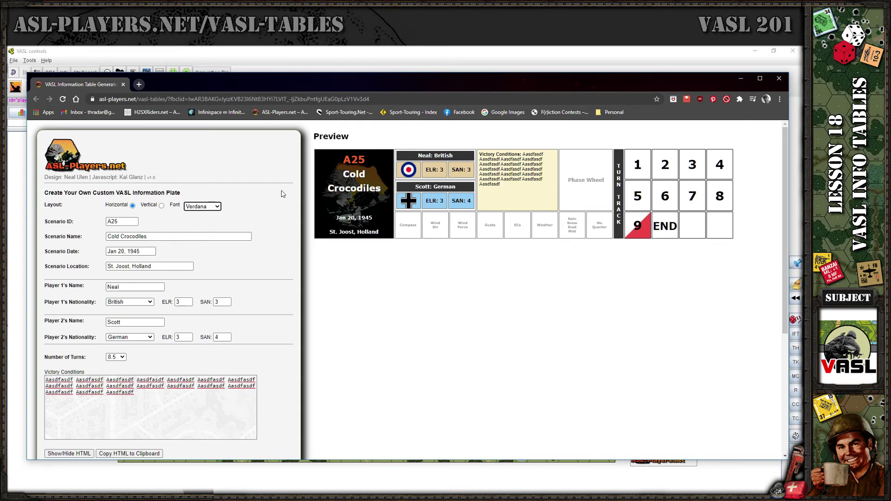
{"action": "scroll", "coordinate": [284, 302], "scroll_direction": "down", "scroll_amount": 4}
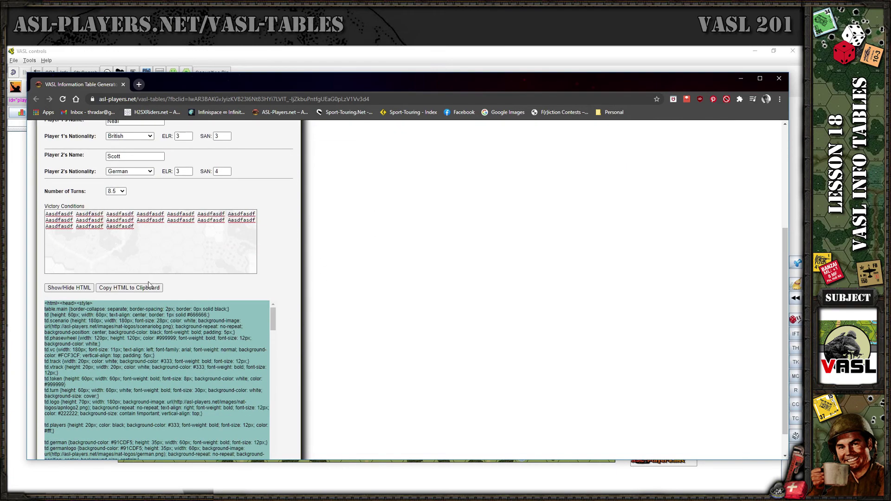
{"action": "left_click", "coordinate": [129, 288]}
Step: Return to VASL, clone the outer vertical information plate, and place the copy over the map's edge on board 43
{"action": "left_click", "coordinate": [344, 63]}
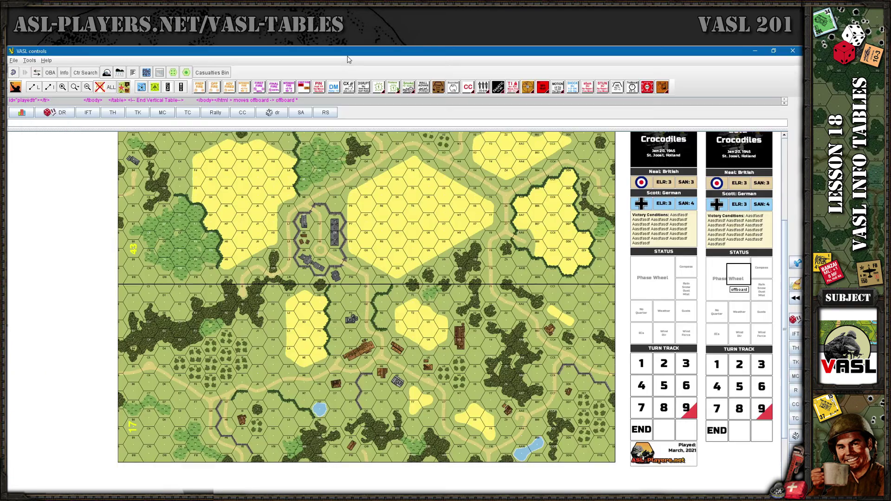
{"action": "right_click", "coordinate": [733, 278]}
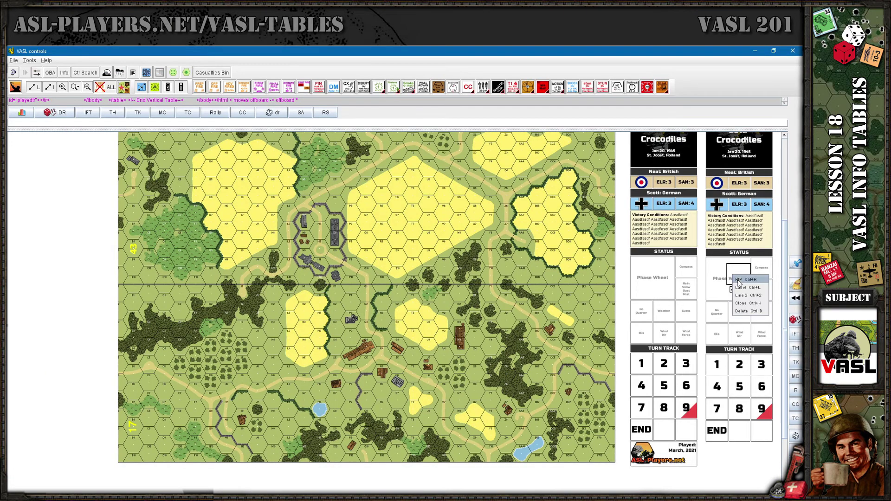
{"action": "left_click", "coordinate": [749, 303]}
{"action": "left_click_drag", "start_coordinate": [738, 276], "coordinate": [151, 201]}
Step: Replace the new clone's label text with the copied horizontal-layout HTML and move the plate directly above the map, aligned with its corner
{"action": "right_click", "coordinate": [163, 202]}
{"action": "left_click", "coordinate": [163, 213]}
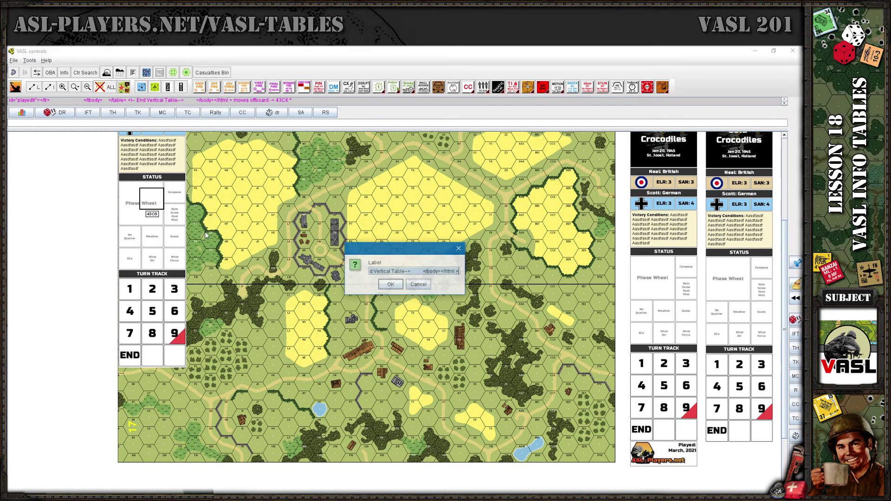
{"action": "key", "text": "Escape"}
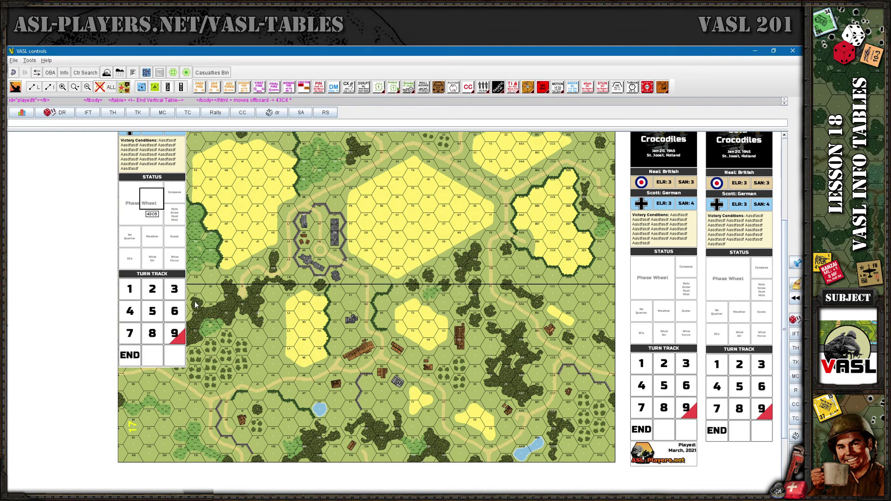
{"action": "key", "text": "ctrl+r"}
{"action": "scroll", "coordinate": [251, 320], "scroll_direction": "up", "scroll_amount": 3}
{"action": "left_click_drag", "start_coordinate": [154, 326], "coordinate": [289, 196]}
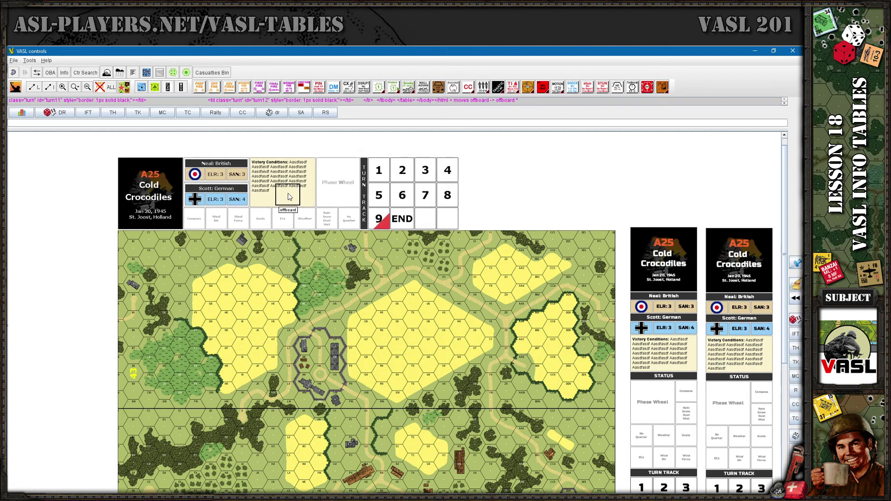
Step: Show and enlarge the counter palette, then place a Weather/EC wind direction counter in the Wind Dir cell of the plate nearest the map
{"action": "scroll", "coordinate": [523, 332], "scroll_direction": "down", "scroll_amount": 5}
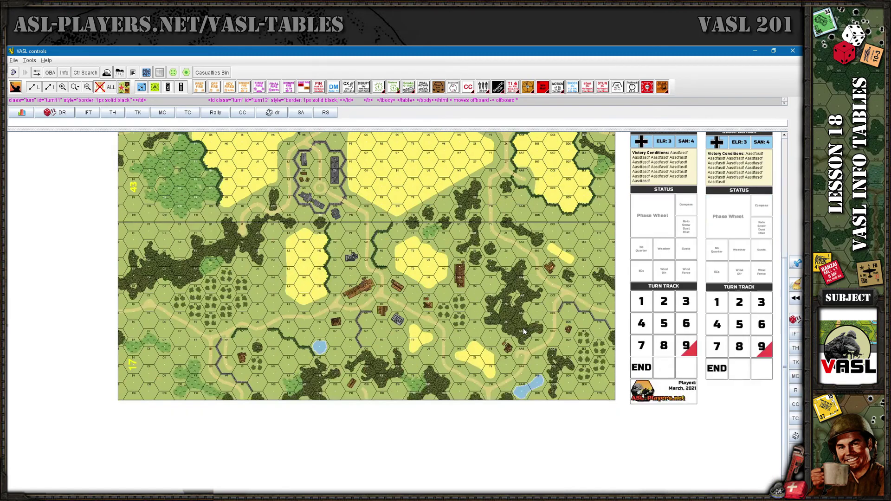
{"action": "scroll", "coordinate": [523, 331], "scroll_direction": "up", "scroll_amount": 5}
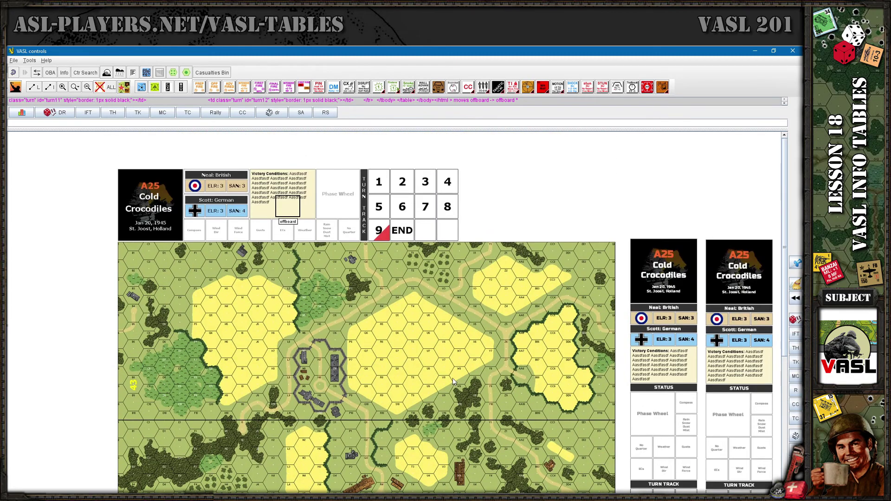
{"action": "scroll", "coordinate": [454, 382], "scroll_direction": "down", "scroll_amount": 3}
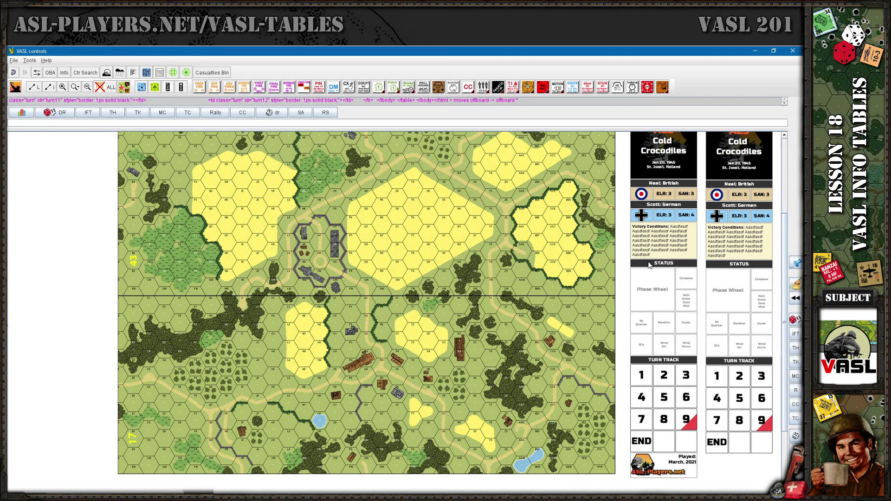
{"action": "left_click", "coordinate": [146, 72]}
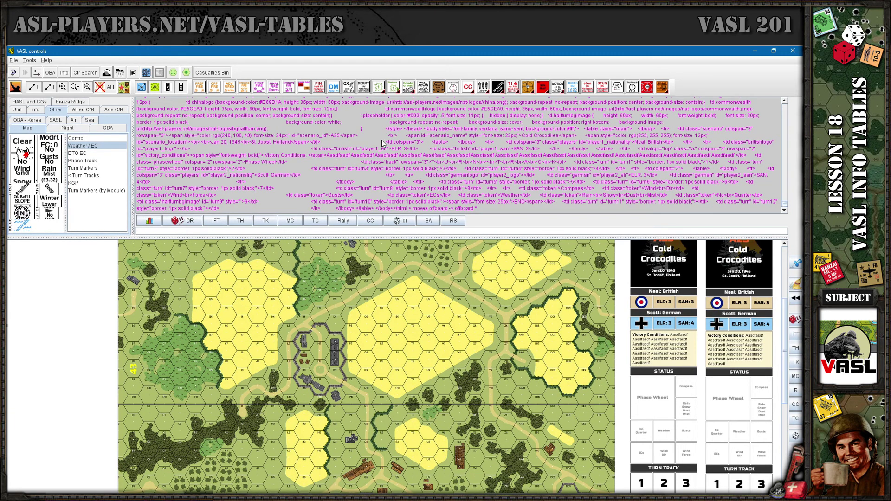
{"action": "left_click_drag", "start_coordinate": [172, 238], "coordinate": [172, 270]}
{"action": "left_click_drag", "start_coordinate": [132, 207], "coordinate": [205, 209]}
{"action": "left_click_drag", "start_coordinate": [40, 151], "coordinate": [664, 461]}
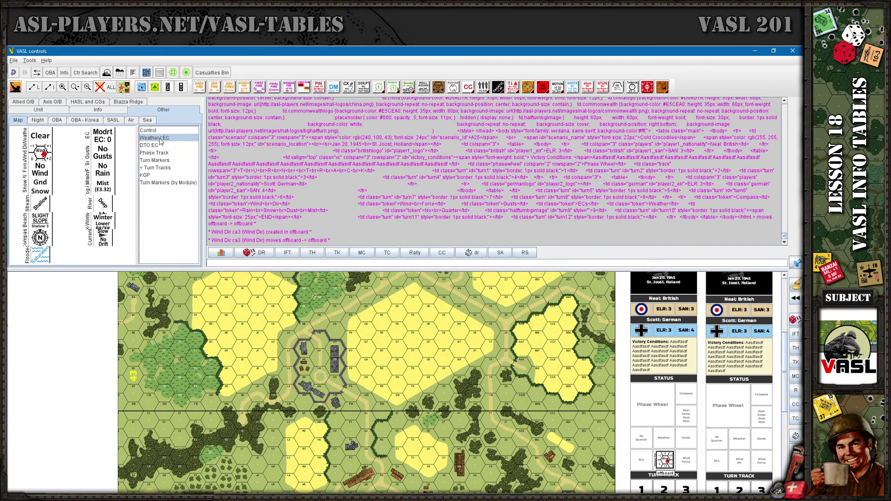
Step: Place the Allied phase wheel from Phase Track in the same plate's Phase Wheel cell and hide the counter palette
{"action": "left_click", "coordinate": [152, 153]}
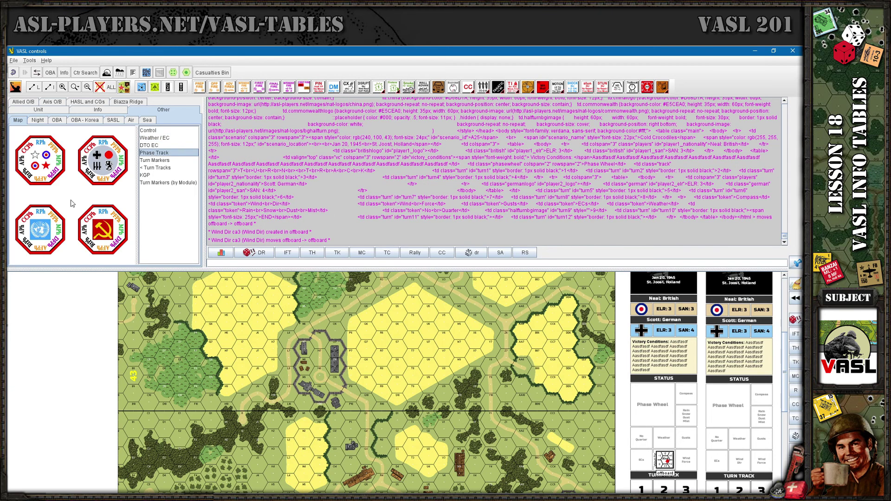
{"action": "left_click_drag", "start_coordinate": [32, 163], "coordinate": [653, 404]}
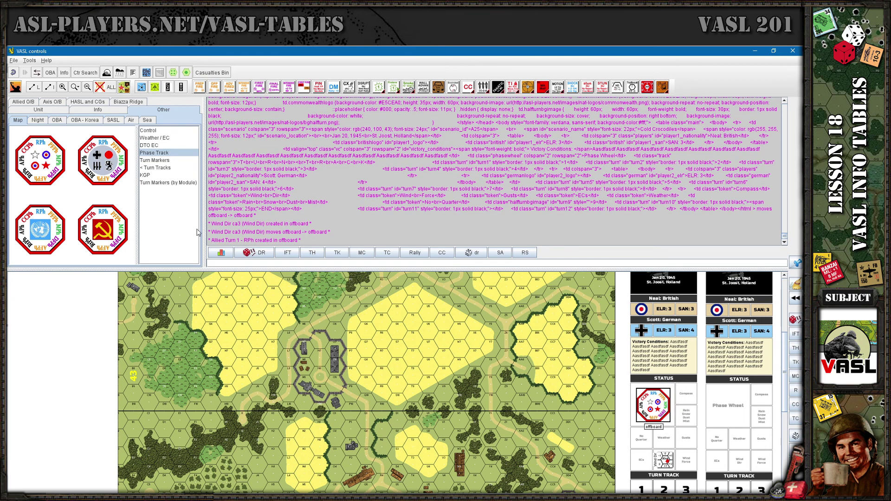
{"action": "left_click", "coordinate": [146, 72]}
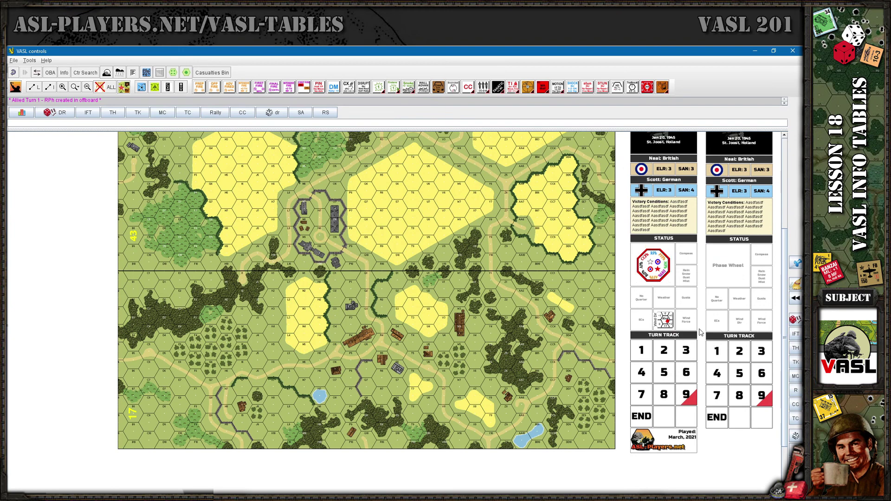
Step: Remove the label text from the wind direction counter on the information plate
{"action": "mouse_move", "coordinate": [666, 320]}
{"action": "right_click", "coordinate": [666, 322]}
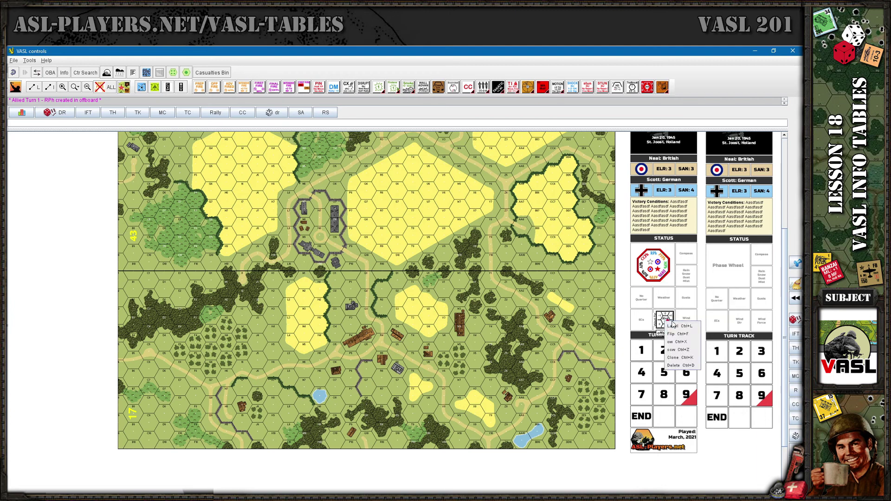
{"action": "left_click", "coordinate": [673, 326]}
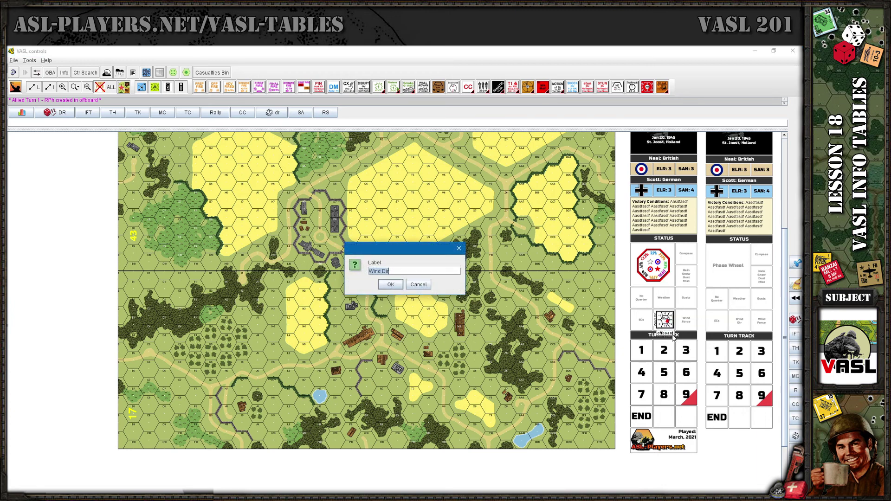
{"action": "key", "text": "BackSpace"}
{"action": "left_click", "coordinate": [391, 285]}
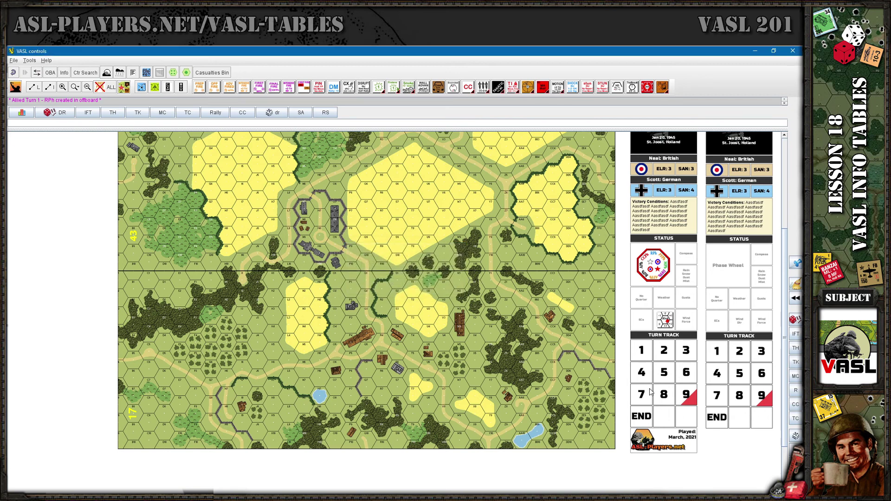
{"action": "scroll", "coordinate": [698, 395], "scroll_direction": "up", "scroll_amount": 3}
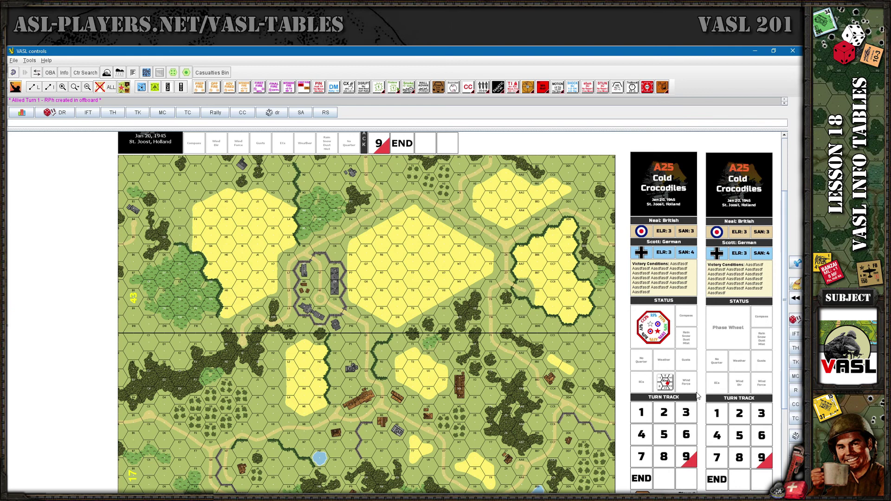
{"action": "scroll", "coordinate": [698, 396], "scroll_direction": "down", "scroll_amount": 3}
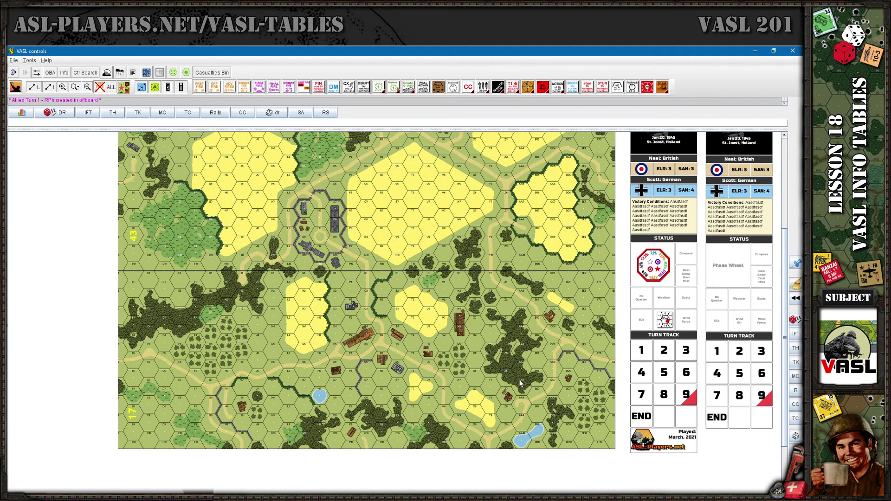
{"action": "scroll", "coordinate": [520, 383], "scroll_direction": "up", "scroll_amount": 3}
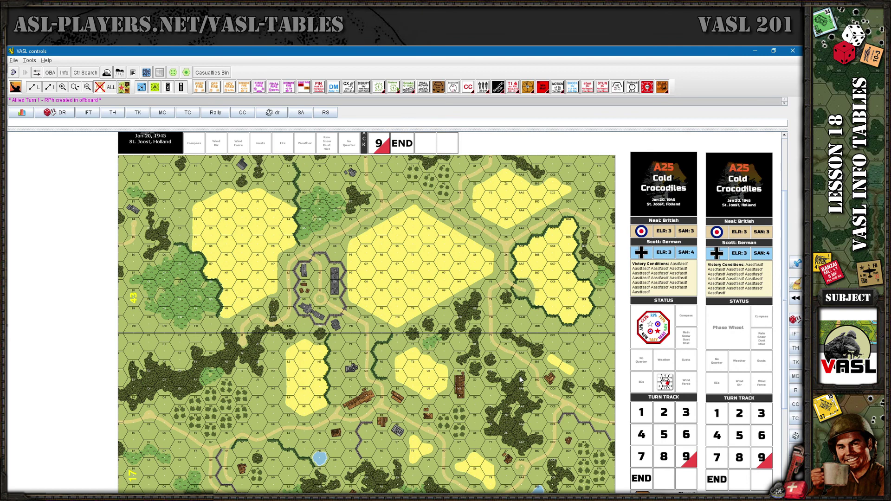